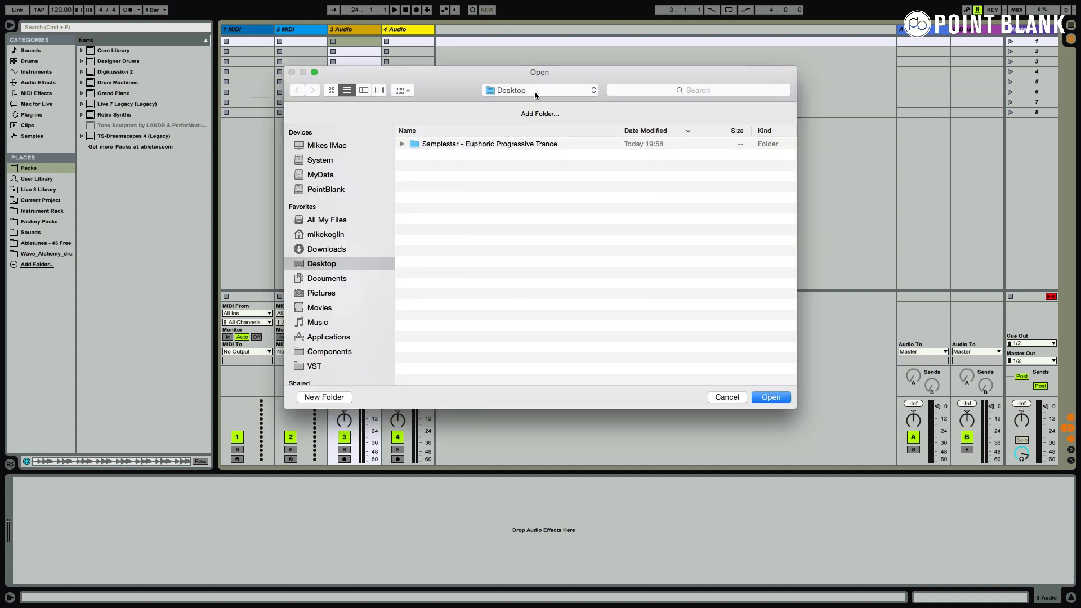
- Add the Desktop folder "Samplestar - Euphoric Progressive Trance" to the browser's places and show its contents
{"action": "left_click", "coordinate": [417, 145]}
{"action": "left_click", "coordinate": [758, 395]}
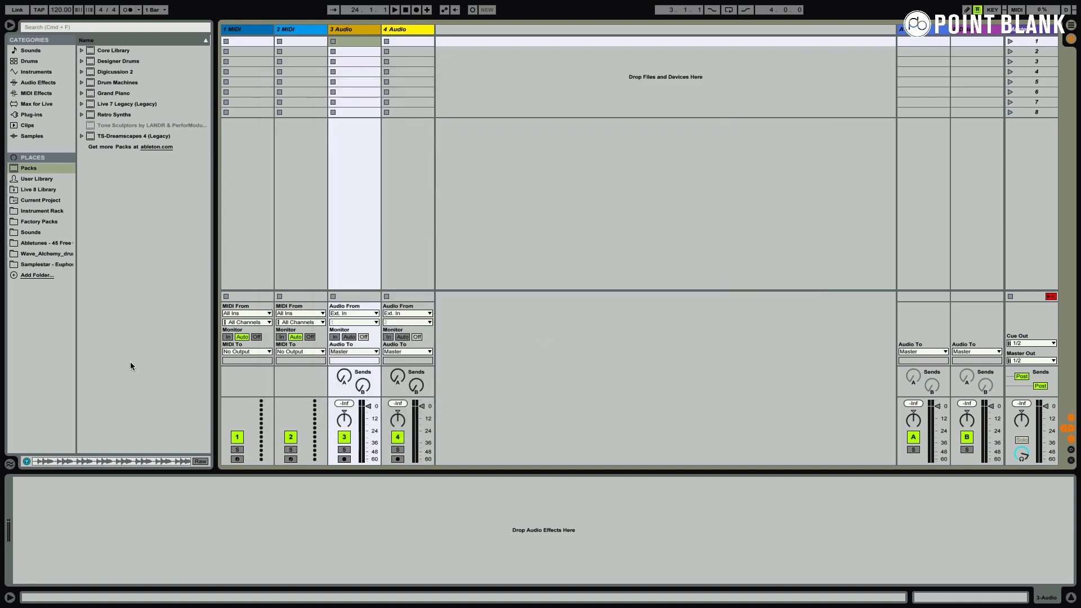
{"action": "left_click", "coordinate": [43, 262]}
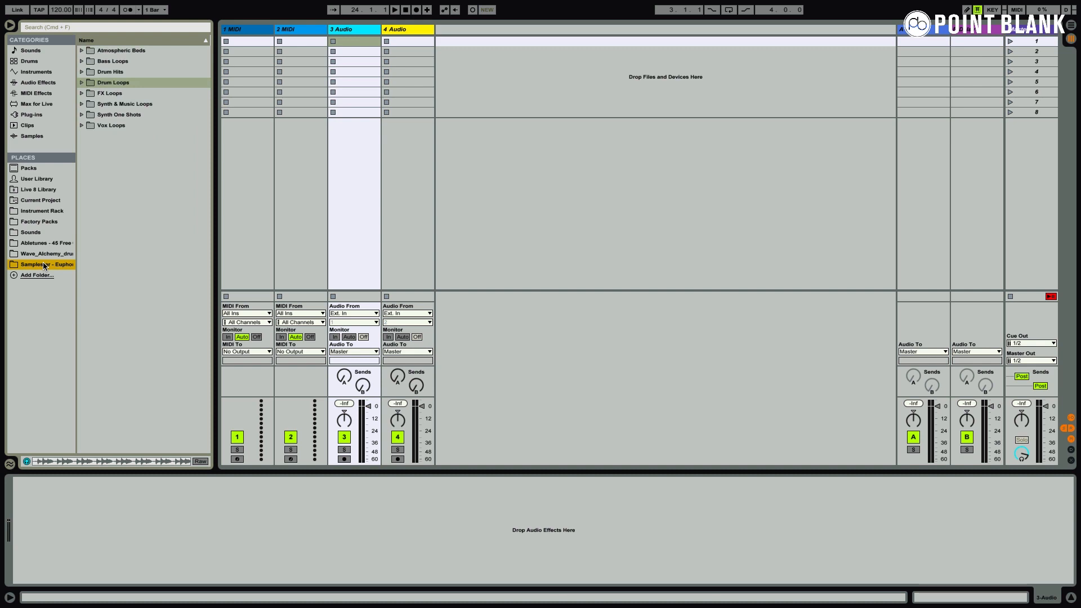
- Expand the Bass Loops folder and preview the loops from ept_bass_128_bounce_G# to ept_bass_128_drill_G#
{"action": "left_click", "coordinate": [86, 64]}
{"action": "left_click", "coordinate": [132, 106]}
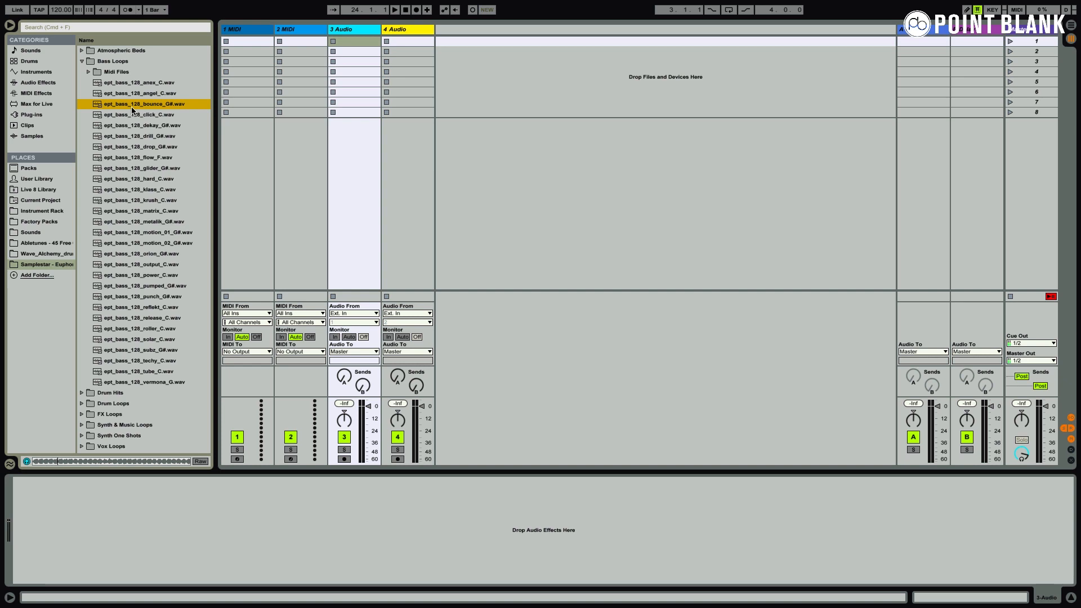
{"action": "key", "text": "Down"}
{"action": "key", "text": "Down"}
{"action": "key", "text": "Down"}
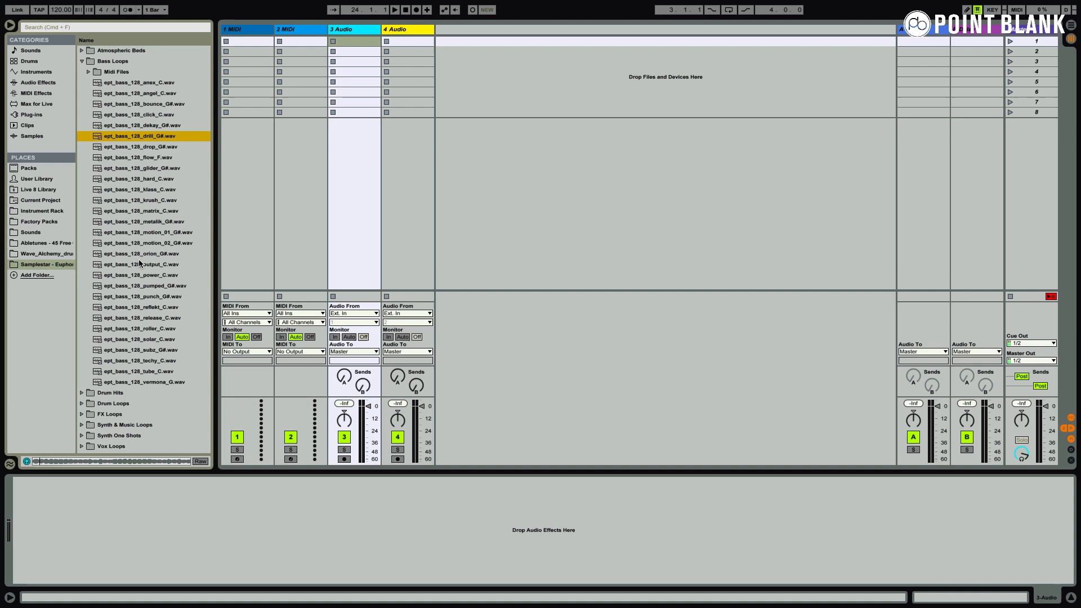
- Expand the Drum Loops folder and preview loops from ept_drums_04_128_C to ept_drums_08_128_A
{"action": "left_click", "coordinate": [82, 403]}
{"action": "left_click", "coordinate": [122, 209]}
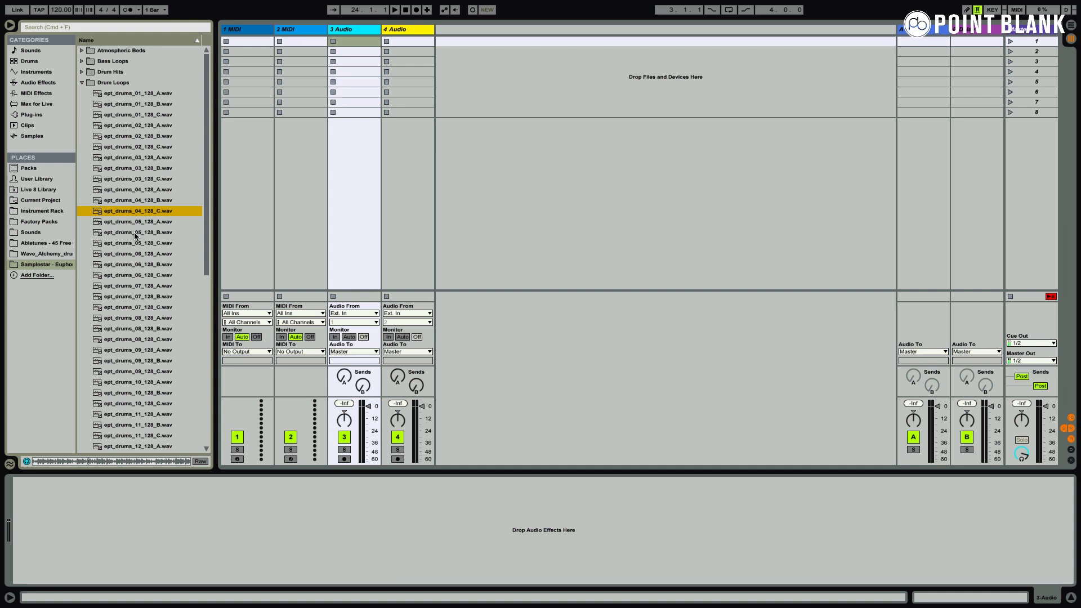
{"action": "left_click", "coordinate": [136, 233]}
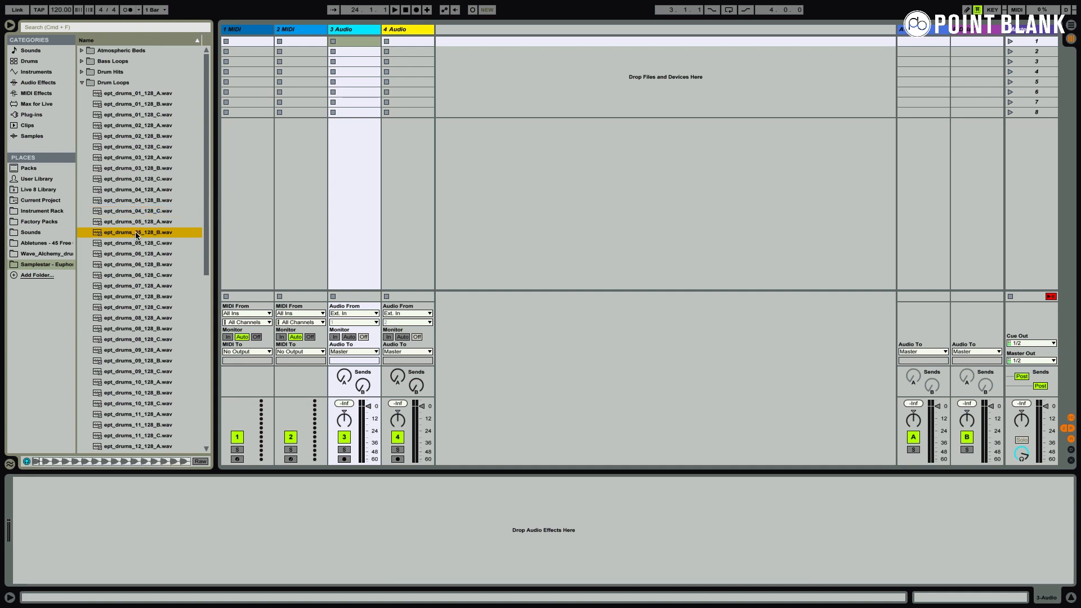
{"action": "key", "text": "Down"}
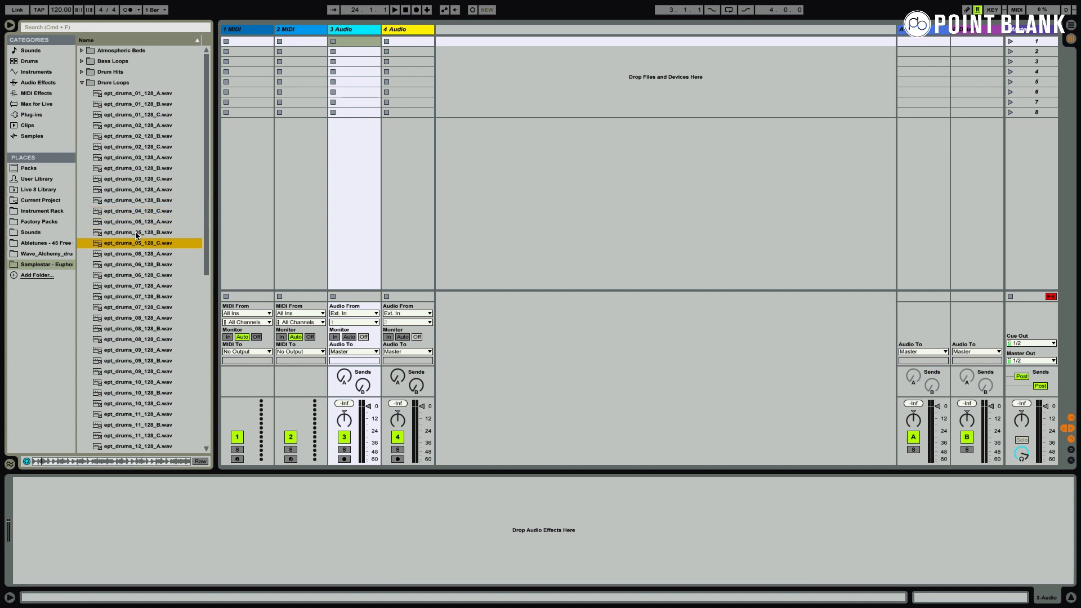
{"action": "key", "text": "Down"}
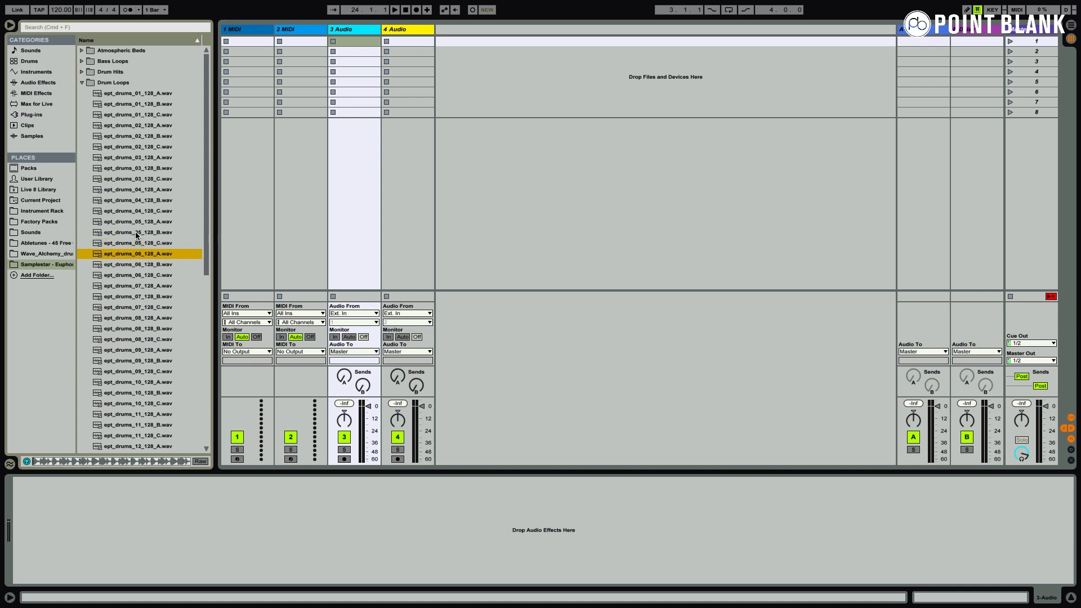
{"action": "key", "text": "Down"}
{"action": "key", "text": "Down"}
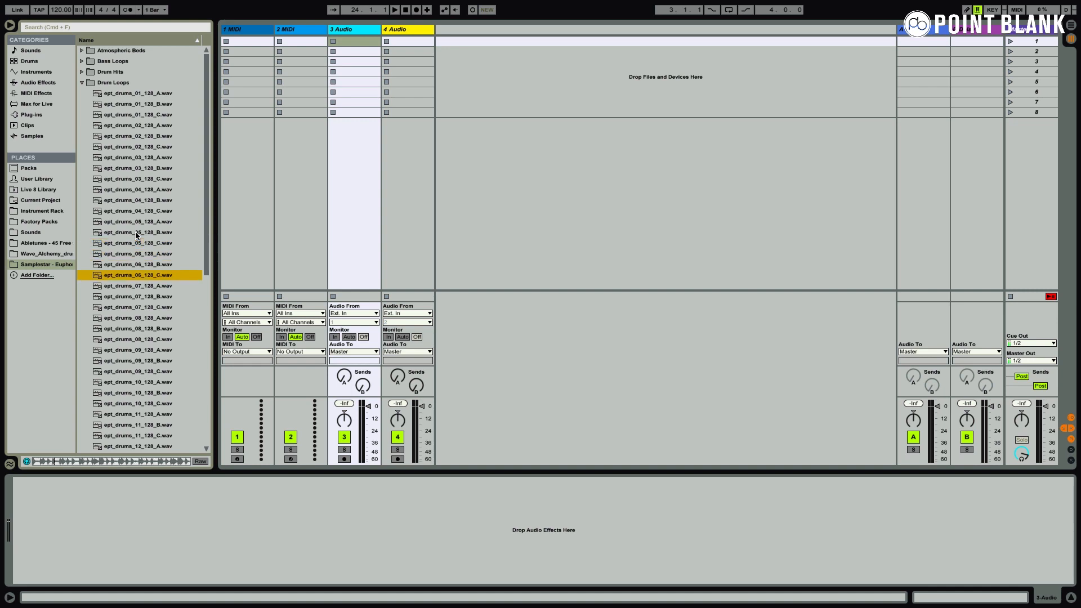
{"action": "key", "text": "Down"}
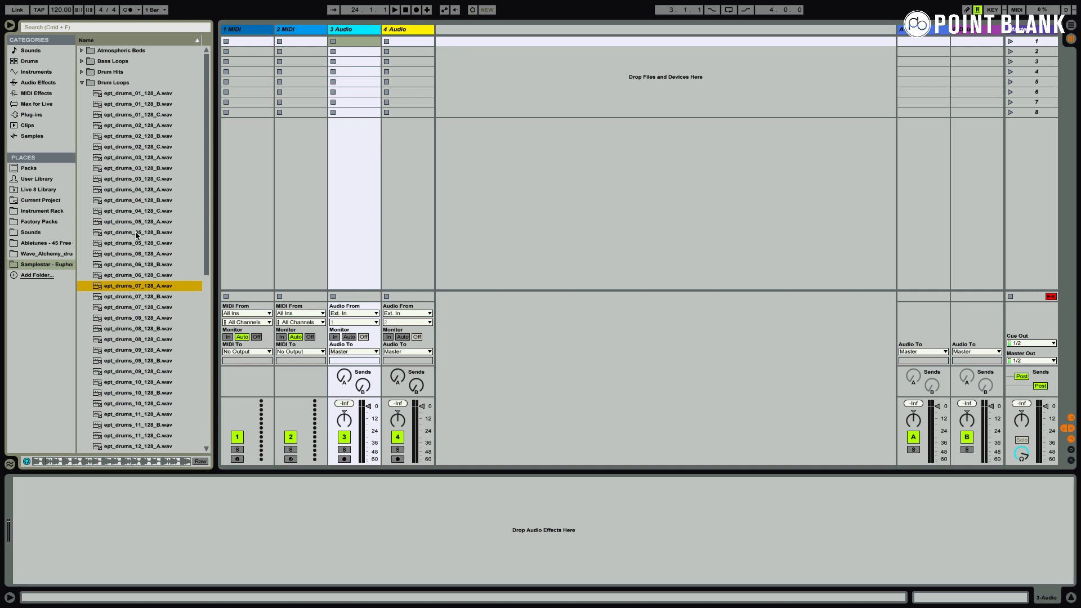
{"action": "key", "text": "Down"}
{"action": "key", "text": "Down"}
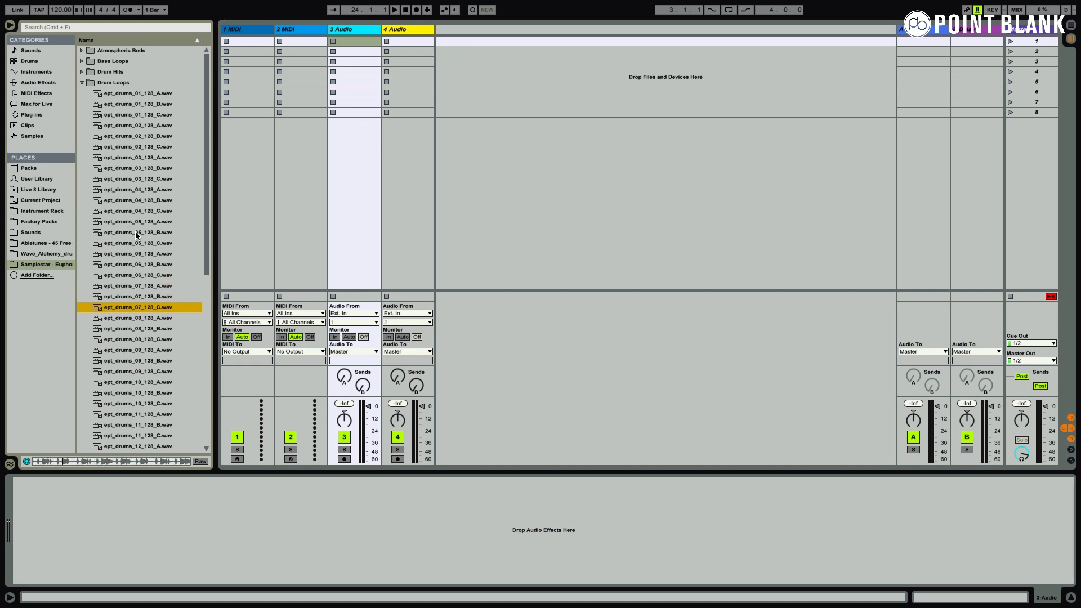
{"action": "key", "text": "Down"}
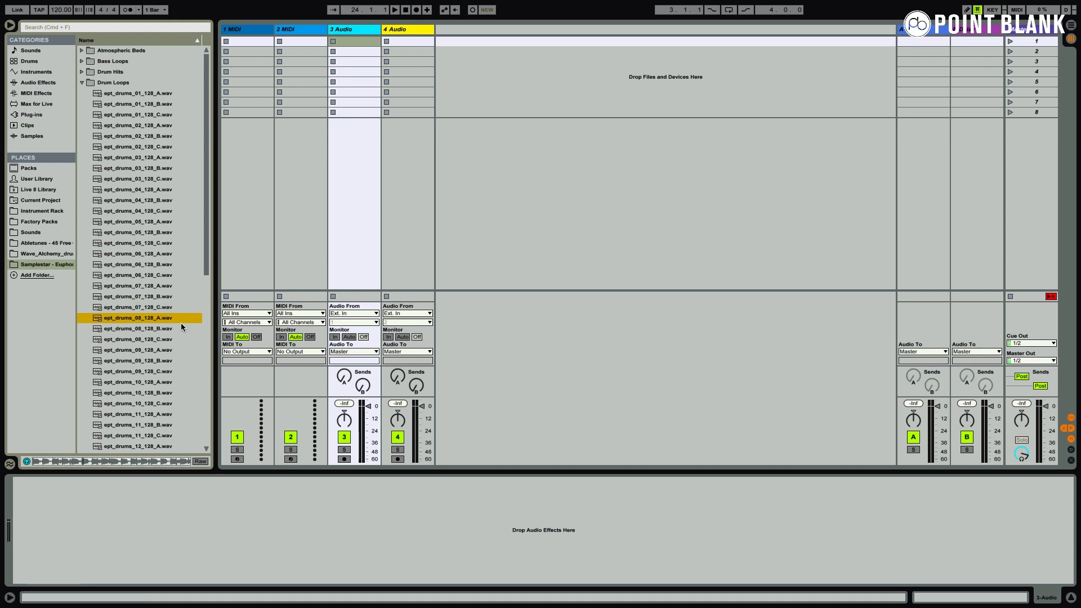
- Preview further drum loops, including ept_drums_08_128_B, ept_drums_08_128_C, ept_drums_18_128_C and ept_drums_19_128_A
{"action": "left_click", "coordinate": [156, 329]}
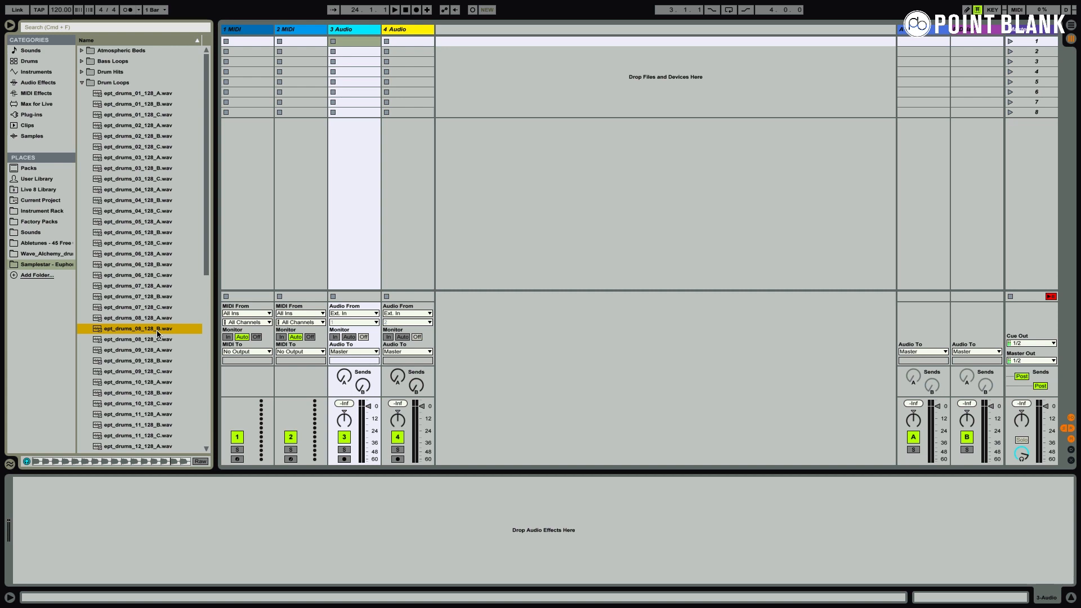
{"action": "left_click", "coordinate": [148, 340]}
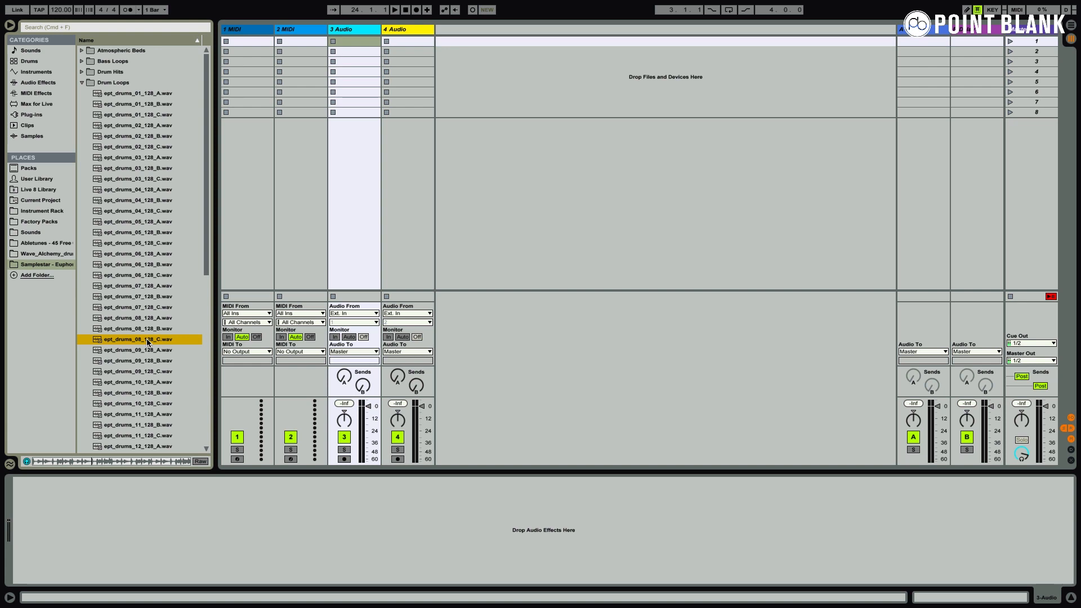
{"action": "scroll", "coordinate": [148, 342], "scroll_direction": "down", "scroll_amount": 8}
{"action": "left_click", "coordinate": [147, 341]}
{"action": "scroll", "coordinate": [152, 365], "scroll_direction": "down", "scroll_amount": 2}
{"action": "left_click", "coordinate": [153, 363]}
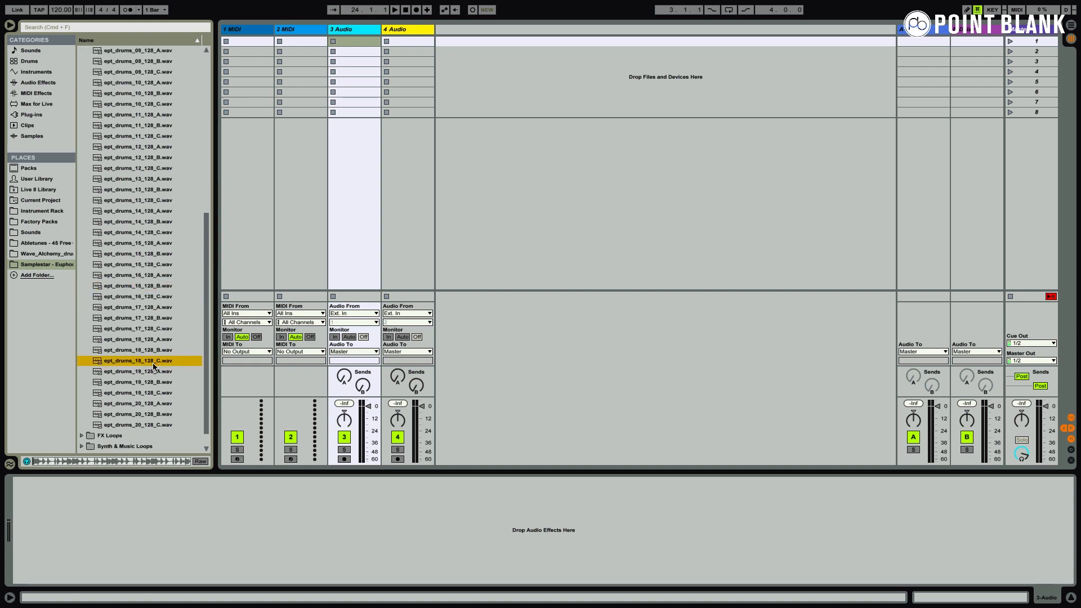
{"action": "left_click", "coordinate": [155, 371]}
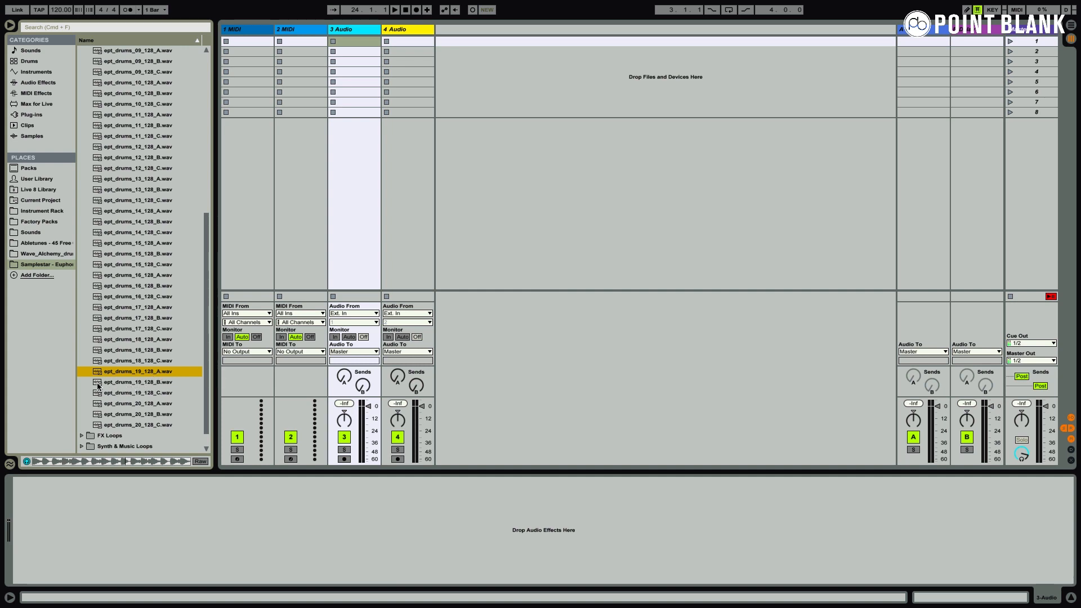
- Place ept_drums_19_128_B in the first slot of track 3 and ept_drums_19_128_C in the first slot of track 4
{"action": "left_click_drag", "start_coordinate": [97, 385], "coordinate": [342, 42]}
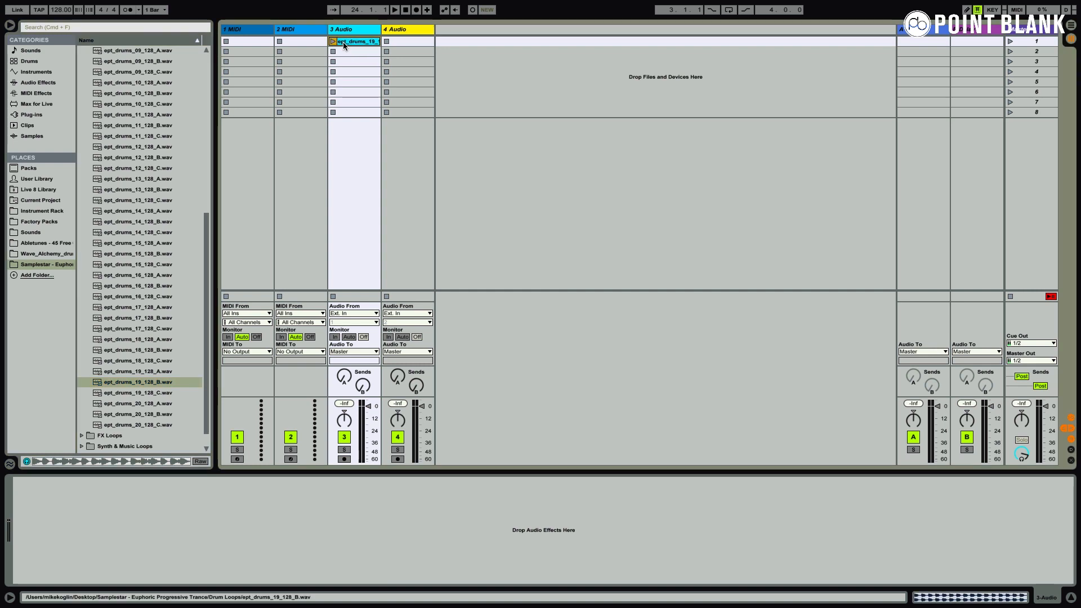
{"action": "left_click", "coordinate": [152, 396]}
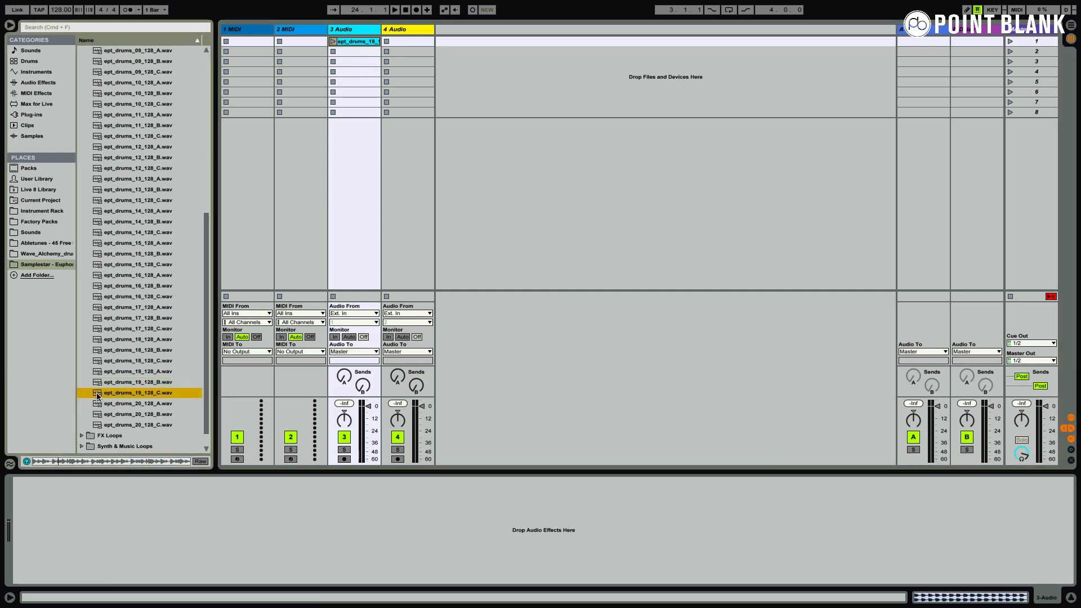
{"action": "left_click_drag", "start_coordinate": [97, 396], "coordinate": [394, 41]}
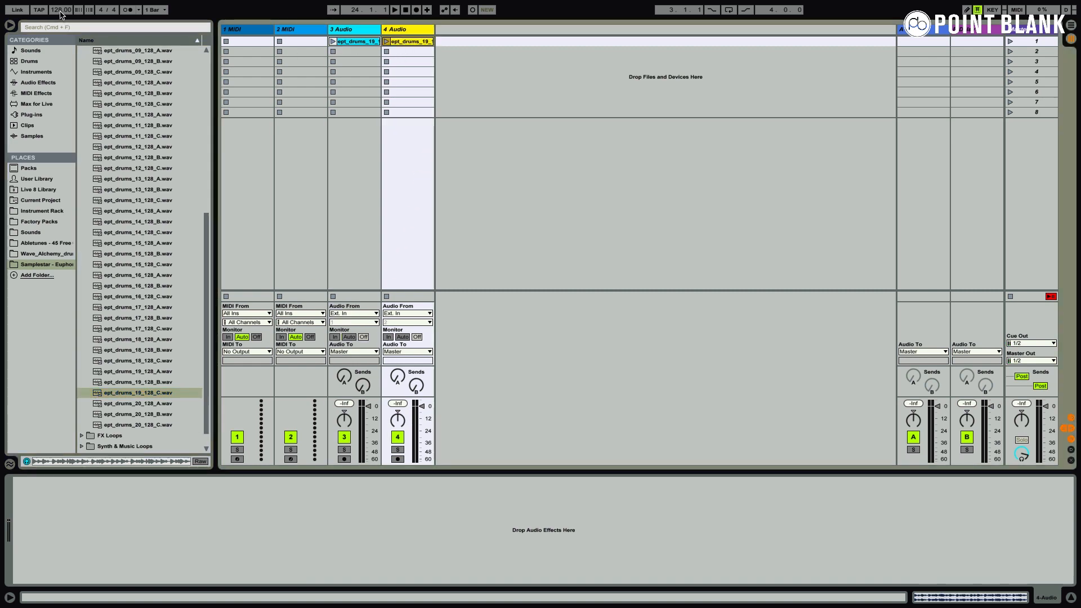
- Preview a few more drum loops and place ept_drums_12_128_C in the first slot of a new audio track 5
{"action": "left_click", "coordinate": [153, 400]}
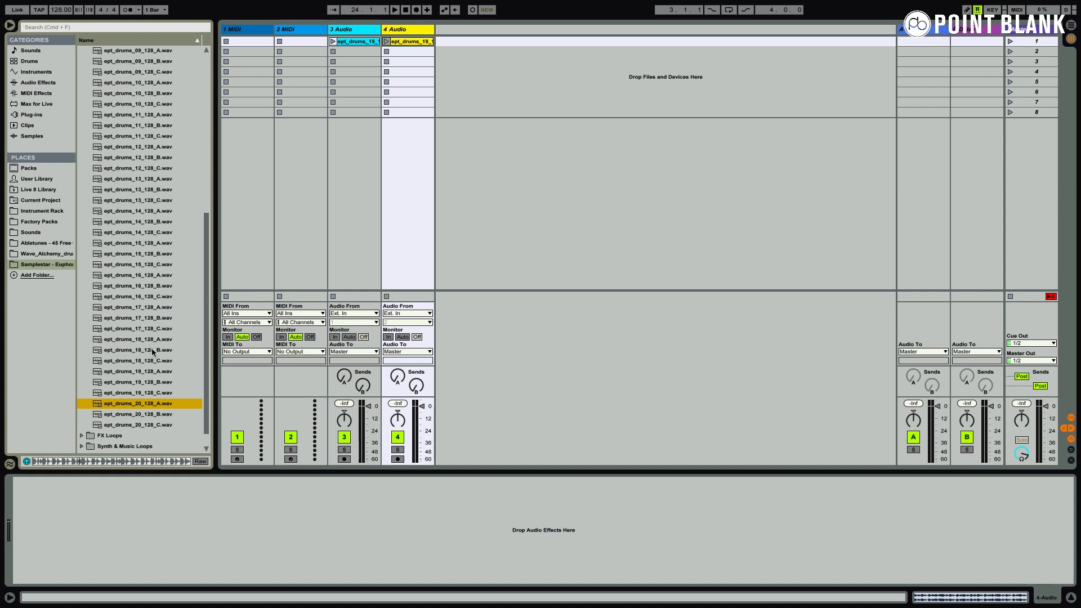
{"action": "left_click", "coordinate": [147, 190]}
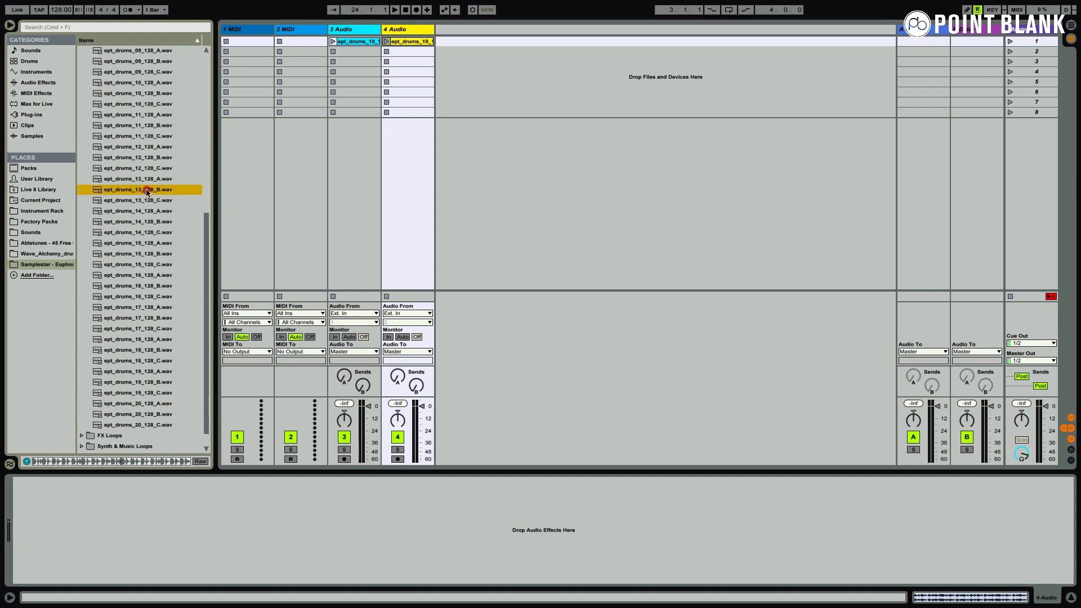
{"action": "left_click", "coordinate": [152, 180]}
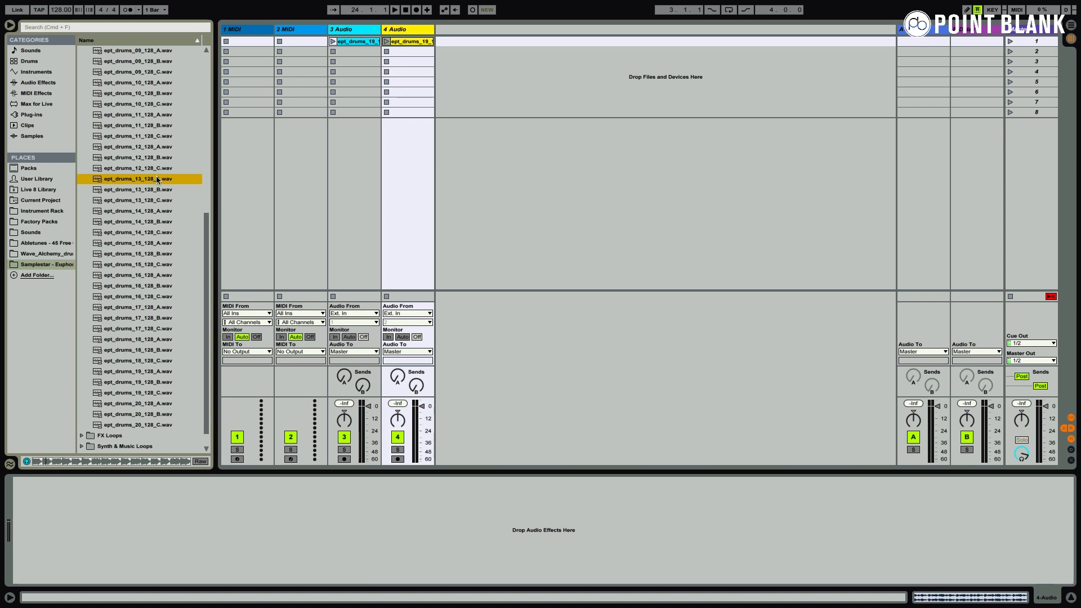
{"action": "left_click", "coordinate": [158, 169]}
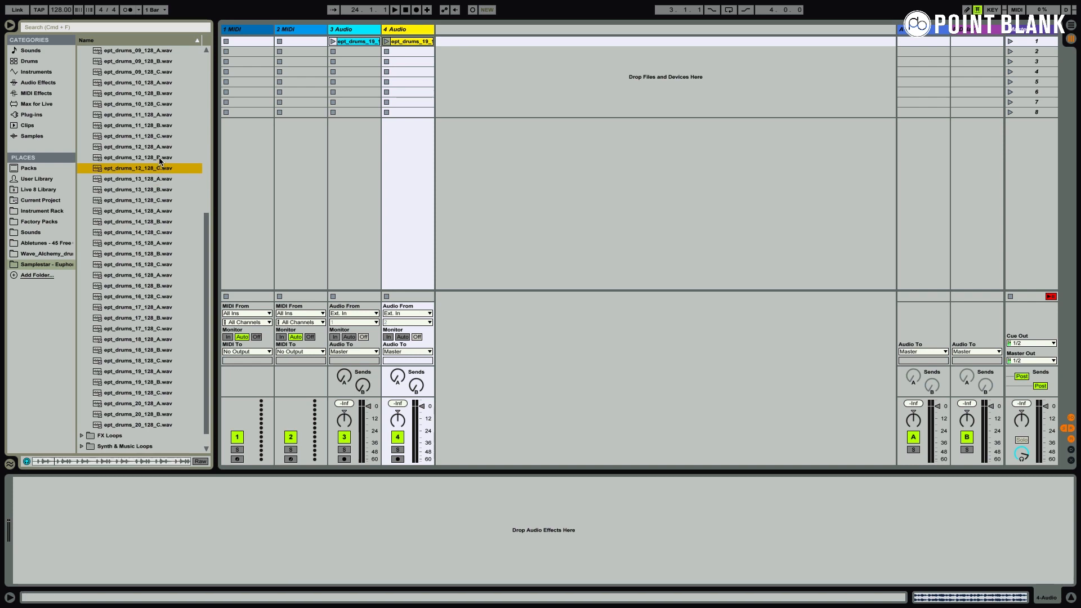
{"action": "left_click", "coordinate": [97, 169]}
{"action": "left_click_drag", "start_coordinate": [98, 168], "coordinate": [461, 41]}
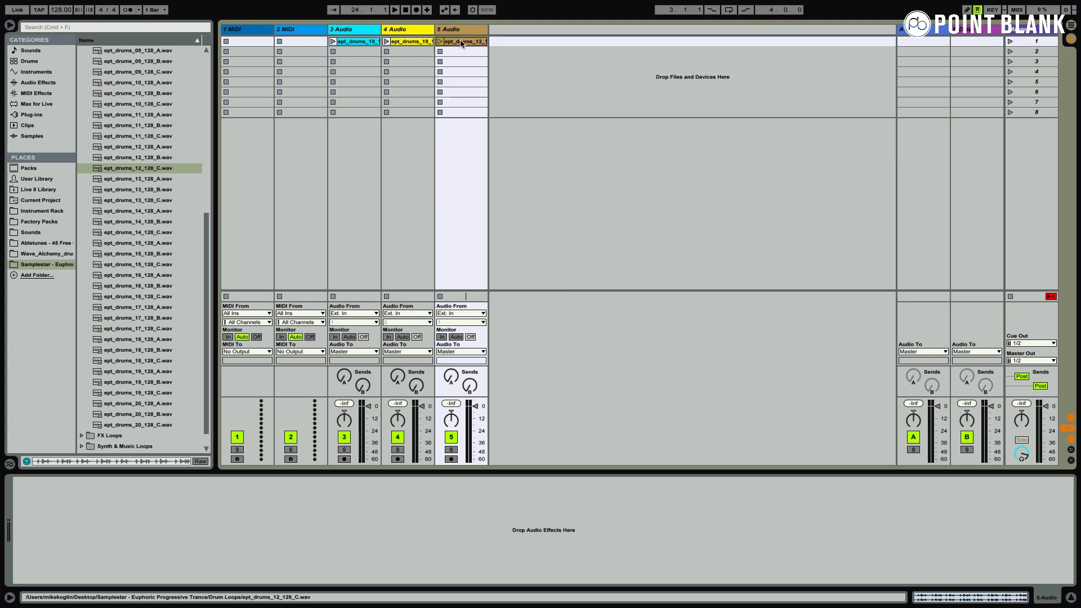
- Launch the drum loop clips on tracks 4, 5 and 3 so they play together
{"action": "left_click", "coordinate": [386, 42]}
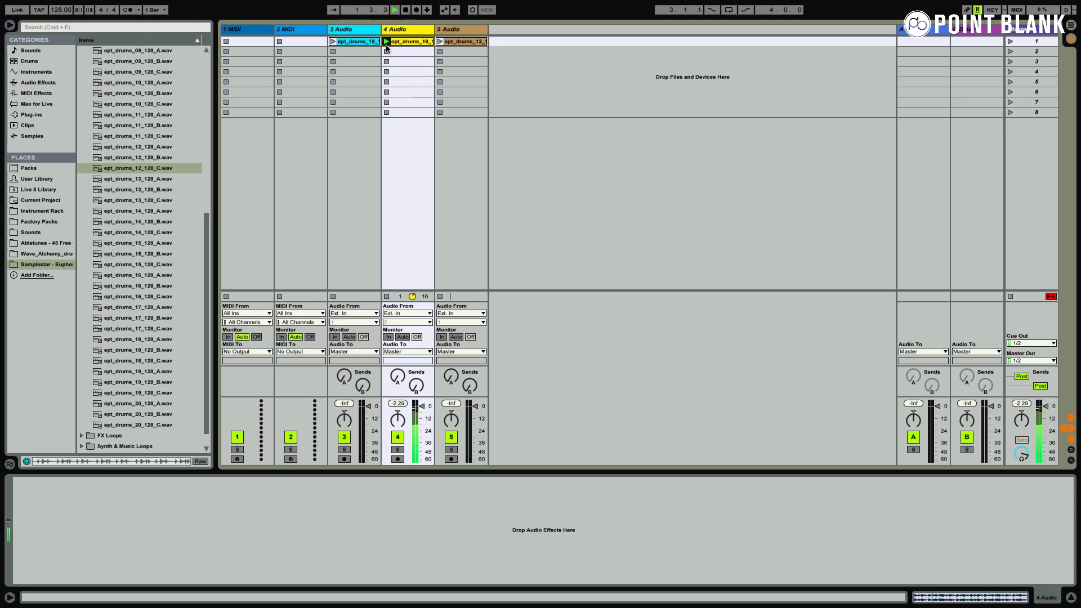
{"action": "left_click", "coordinate": [439, 42]}
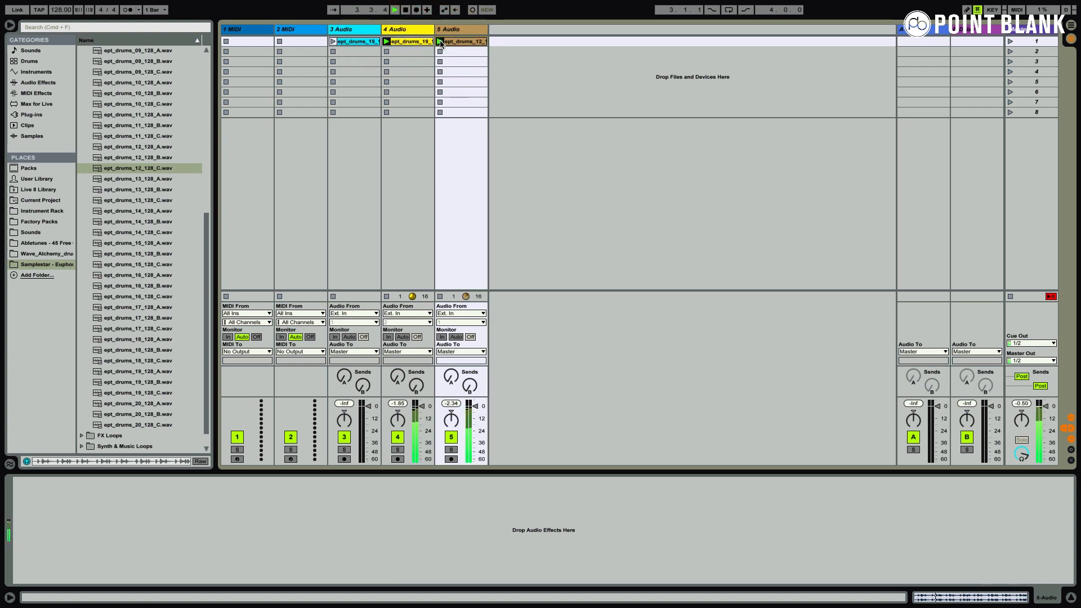
{"action": "left_click", "coordinate": [332, 42]}
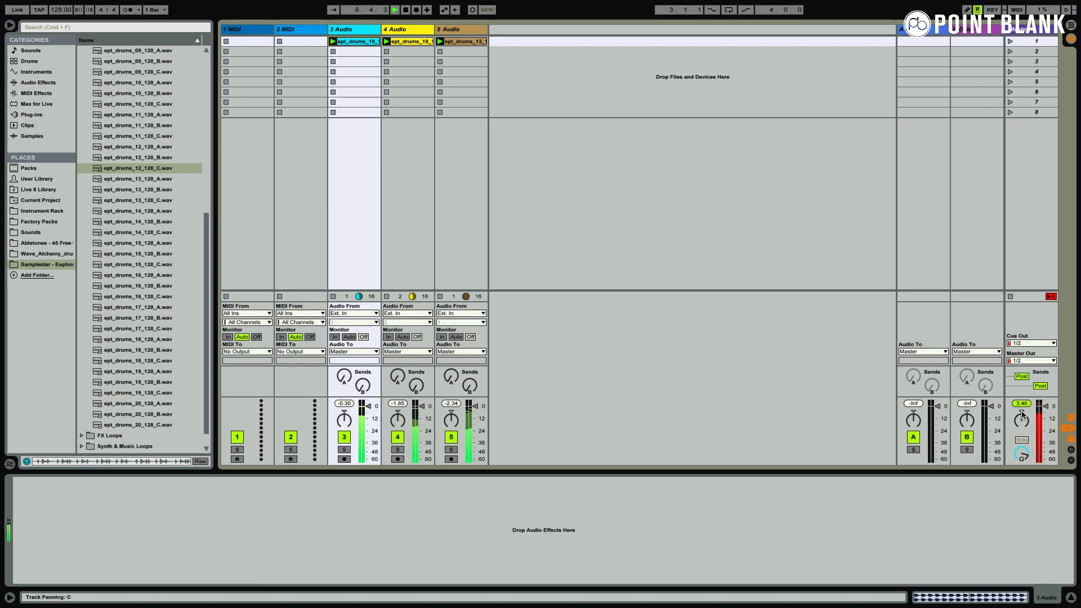
- Select tracks 1 through 5 and lower their volumes together by about 7.5 dB
{"action": "left_click", "coordinate": [263, 33]}
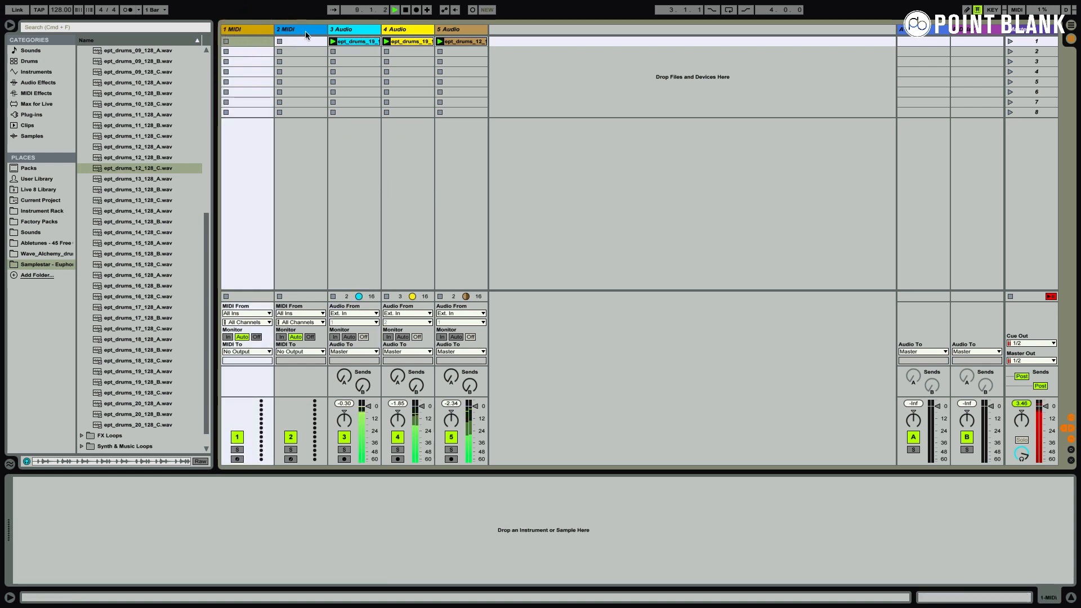
{"action": "left_click", "coordinate": [460, 32]}
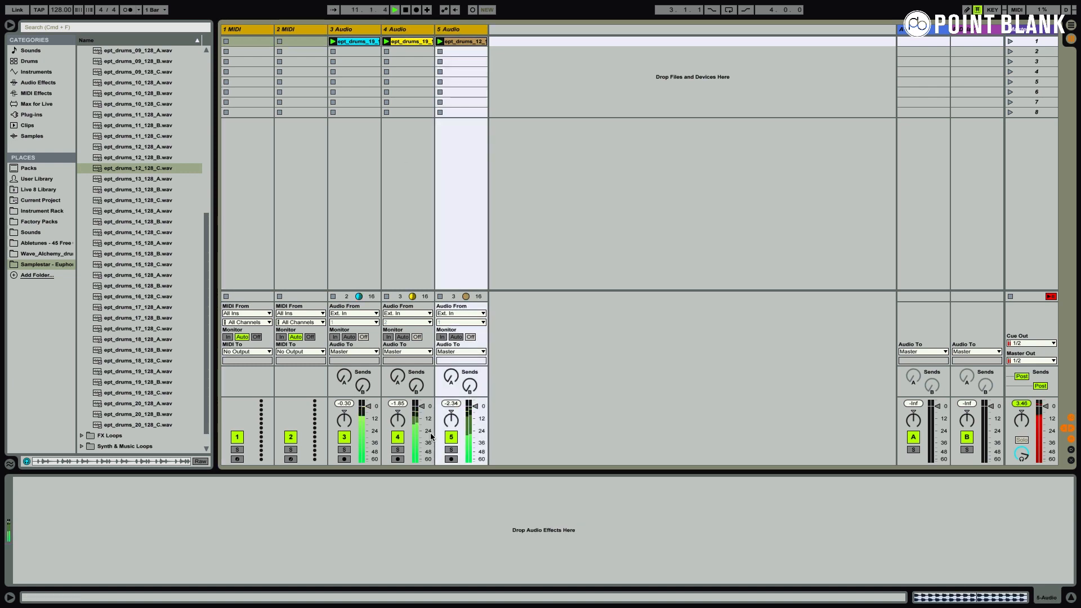
{"action": "left_click_drag", "start_coordinate": [423, 406], "coordinate": [423, 415]}
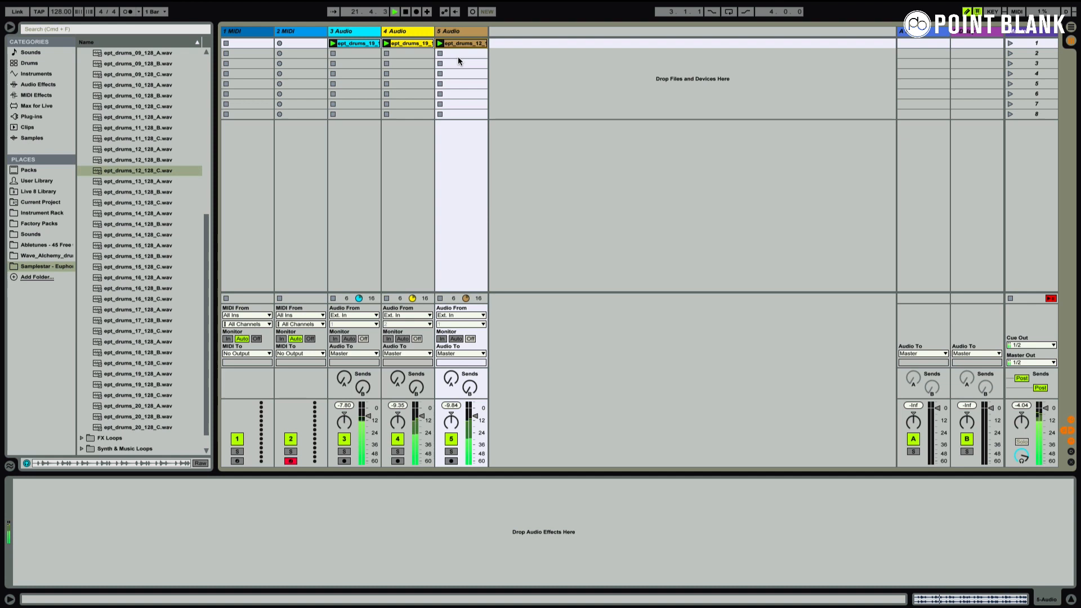
- Load the Impulse 808 instrument preset onto MIDI track 2
{"action": "left_click", "coordinate": [306, 31]}
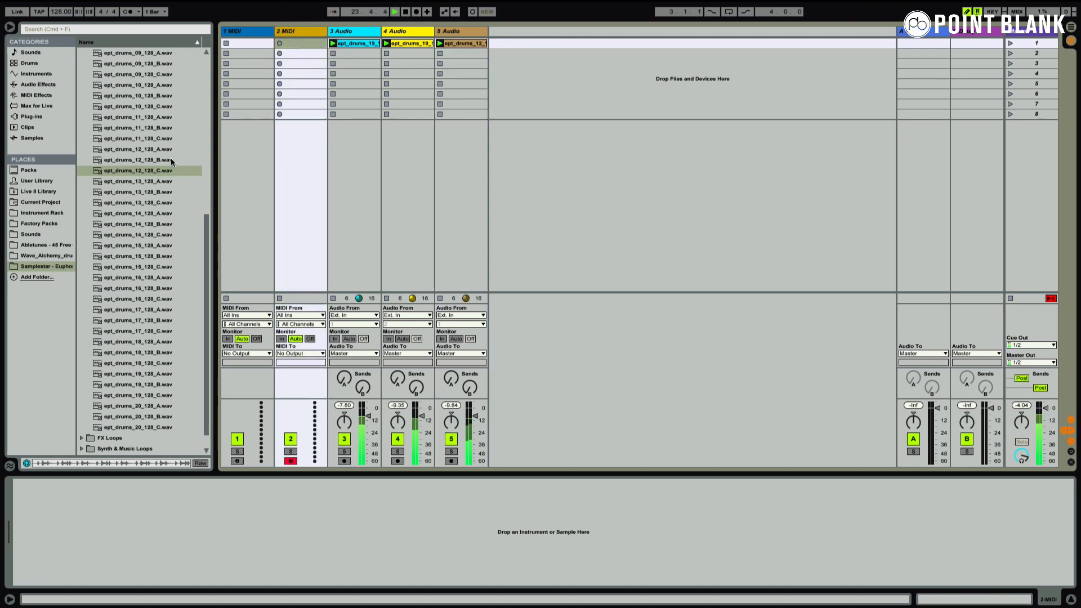
{"action": "left_click", "coordinate": [47, 76]}
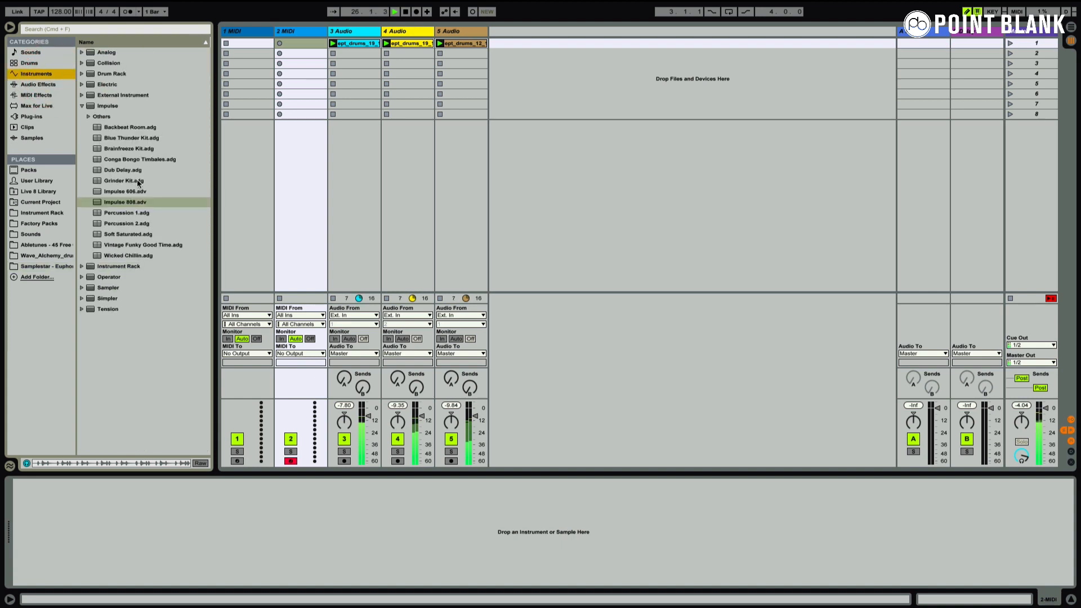
{"action": "double_click", "coordinate": [97, 200]}
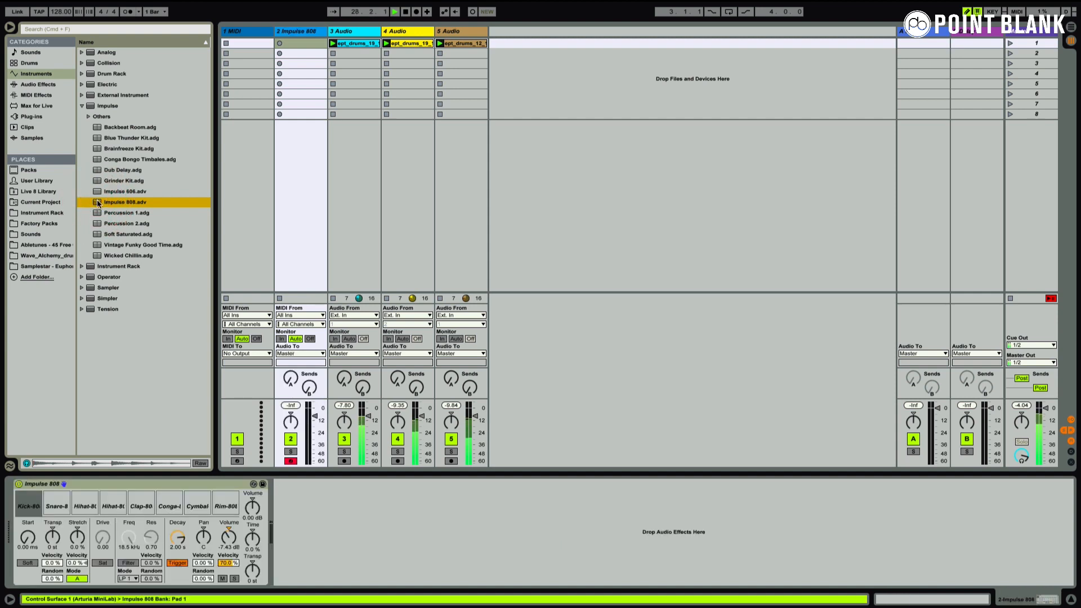
- Stop the drum loop clips playing on audio tracks 4 and 5
{"action": "left_click", "coordinate": [386, 53]}
{"action": "left_click", "coordinate": [440, 53]}
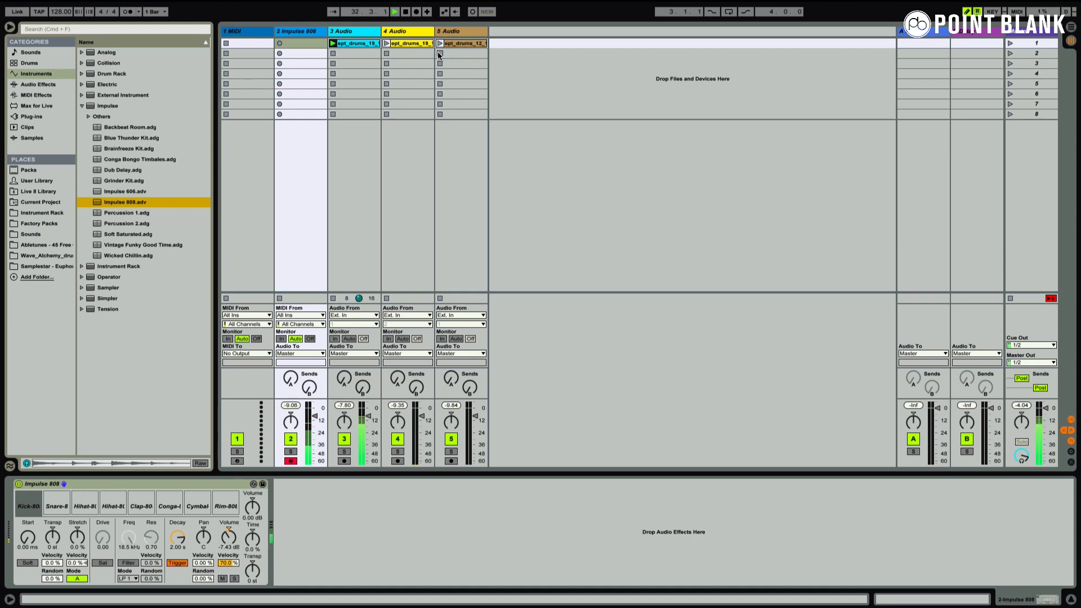
- Insert a MIDI clip in the first slot of the Impulse 808 track and fill its bar with sixteenth-note closed hi-hats
{"action": "right_click", "coordinate": [296, 43]}
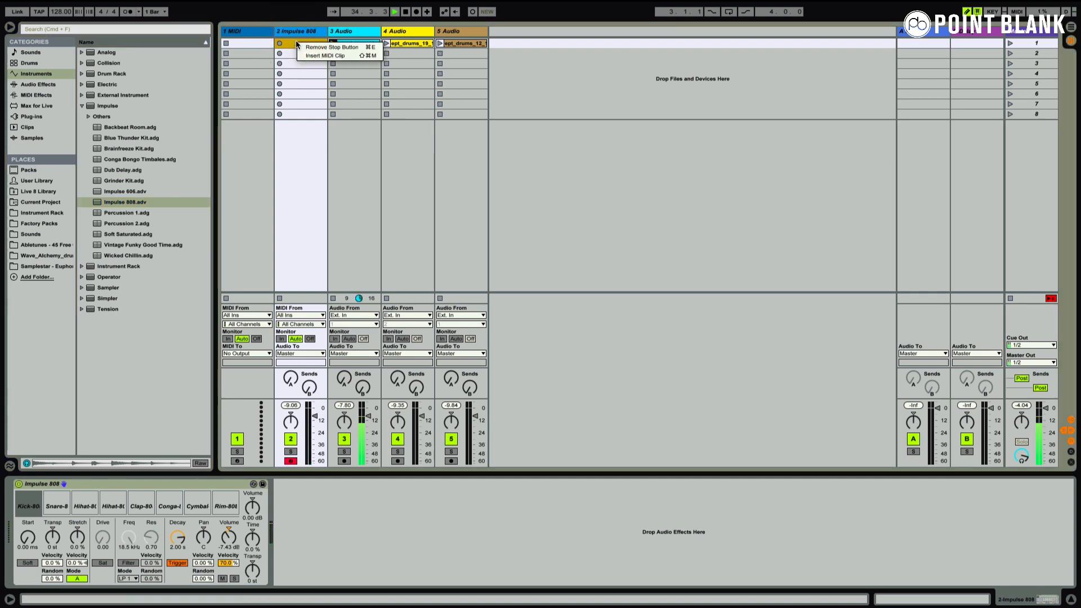
{"action": "left_click", "coordinate": [312, 55]}
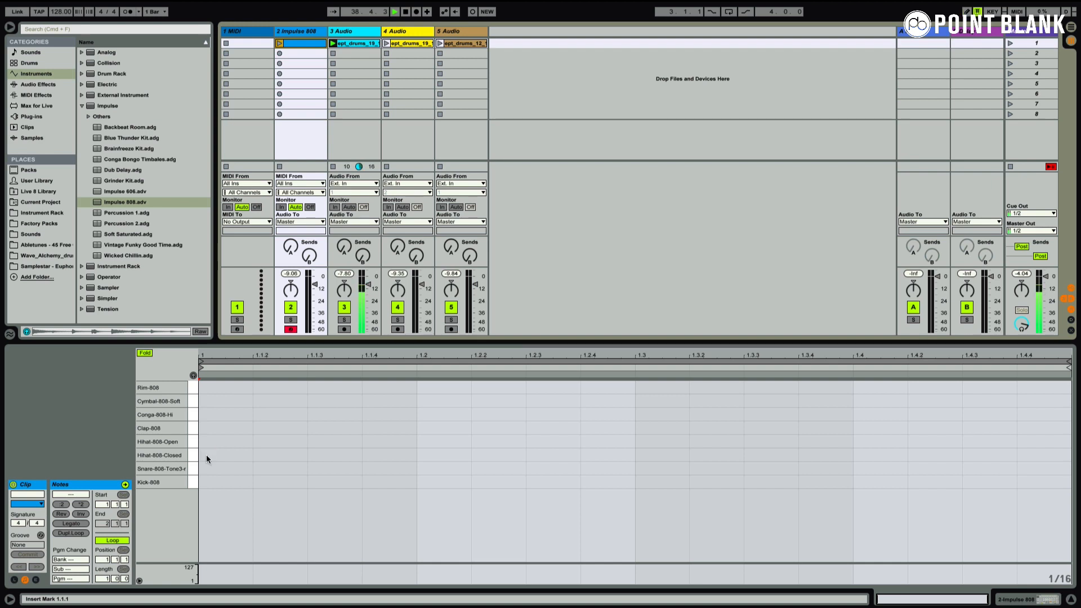
{"action": "mouse_move", "coordinate": [210, 453]}
{"action": "left_mouse_down"}
{"action": "mouse_move", "coordinate": [1062, 453]}
{"action": "mouse_move", "coordinate": [1037, 454]}
{"action": "left_mouse_up"}
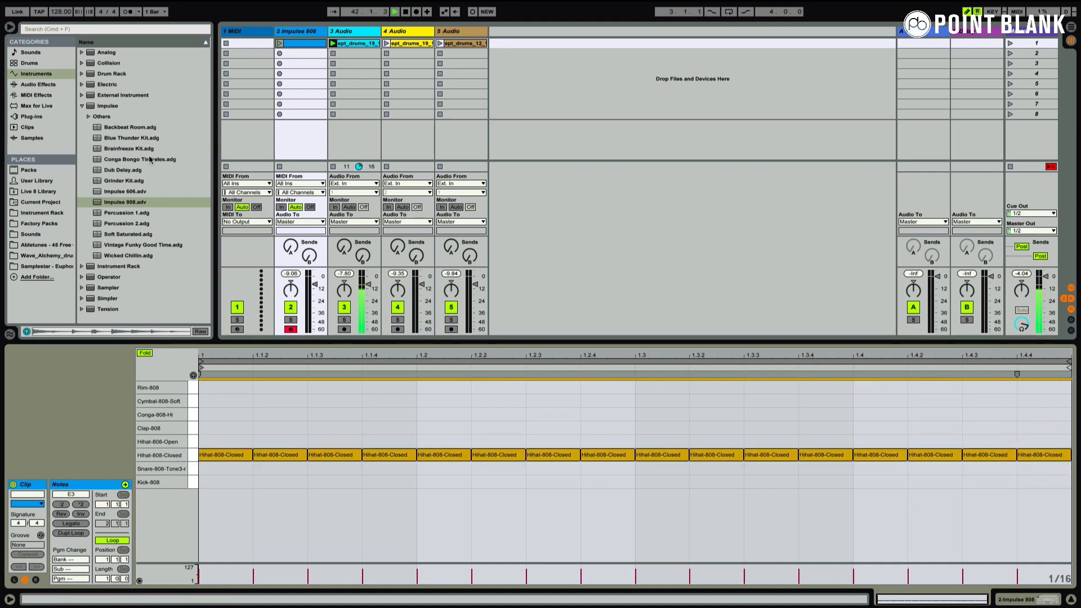
- Launch the new Impulse 808 hi-hat clip, followed by the drum loop clips on tracks 5 and 4
{"action": "left_click", "coordinate": [279, 44]}
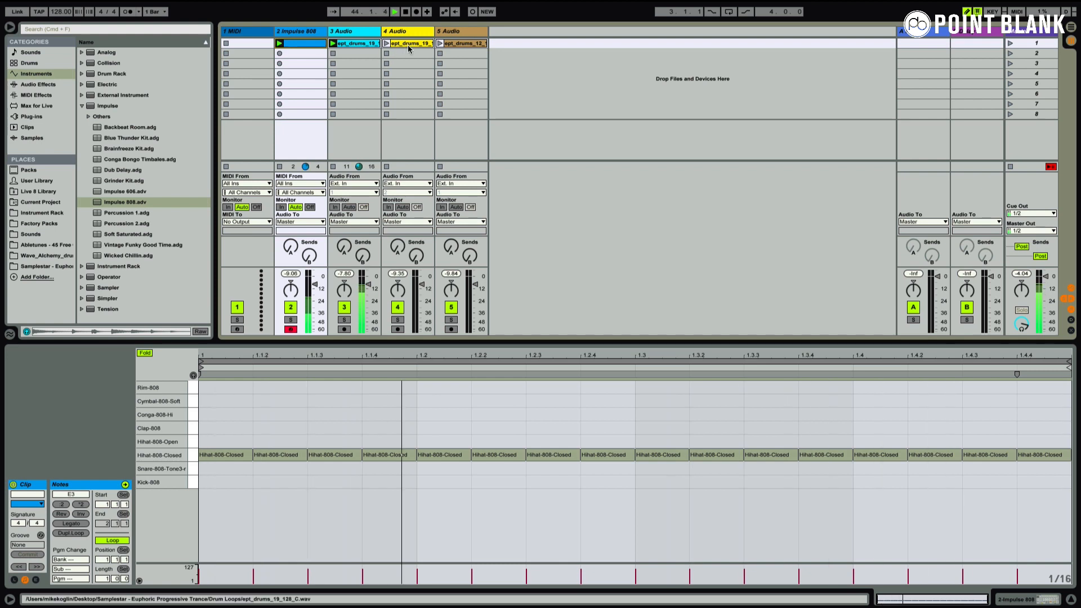
{"action": "left_click", "coordinate": [440, 43]}
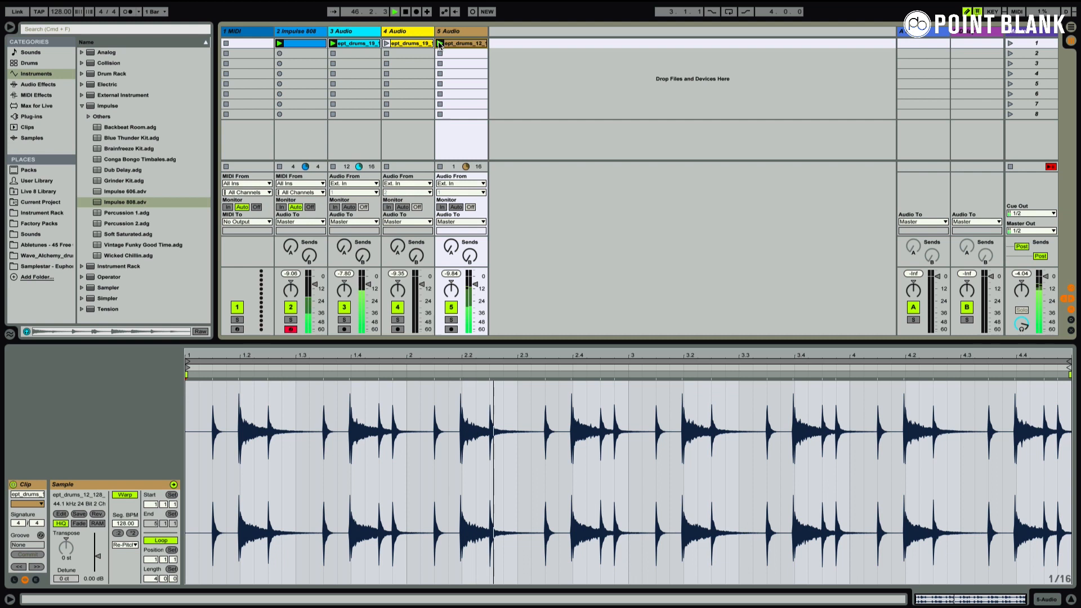
{"action": "left_click", "coordinate": [386, 43]}
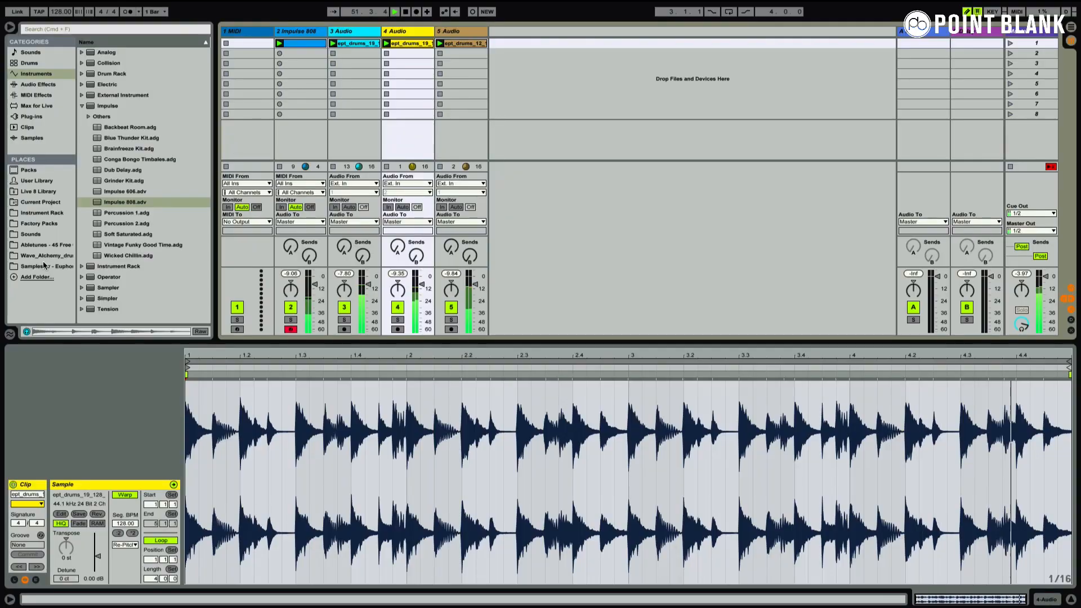
- Audition bass loops from the Samplestar pack and add ept_bass_128_click_C.wav to a new audio track in scene 3
{"action": "left_click", "coordinate": [43, 264]}
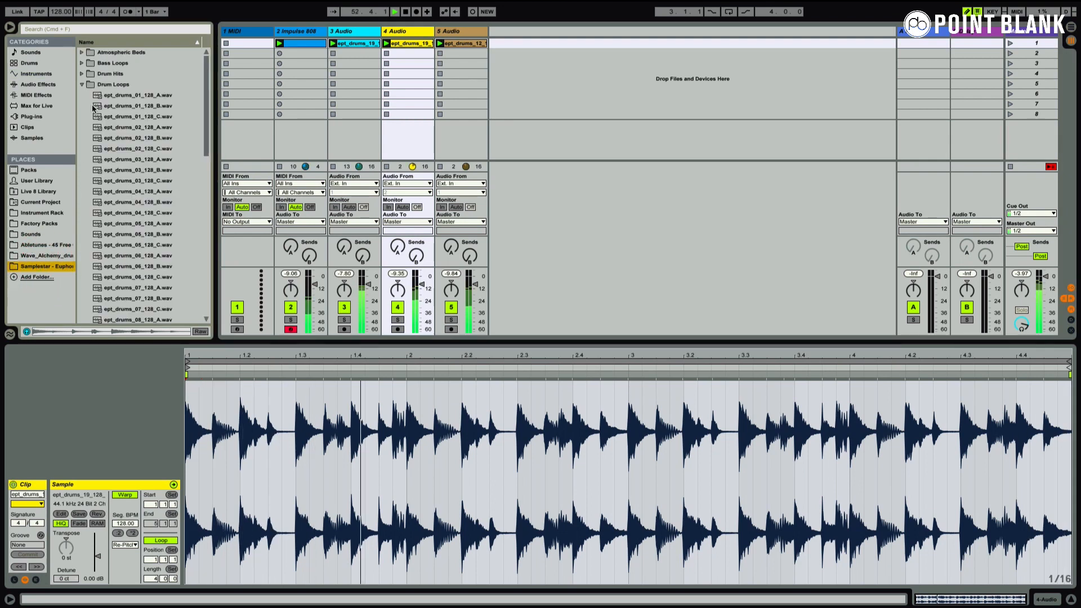
{"action": "left_click", "coordinate": [83, 62]}
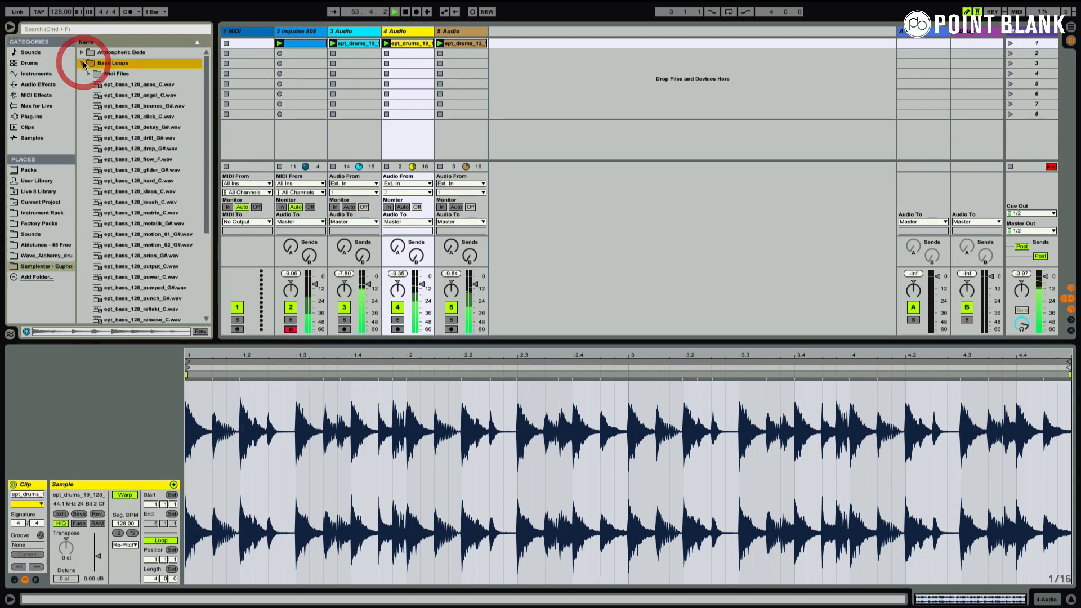
{"action": "left_click", "coordinate": [96, 96]}
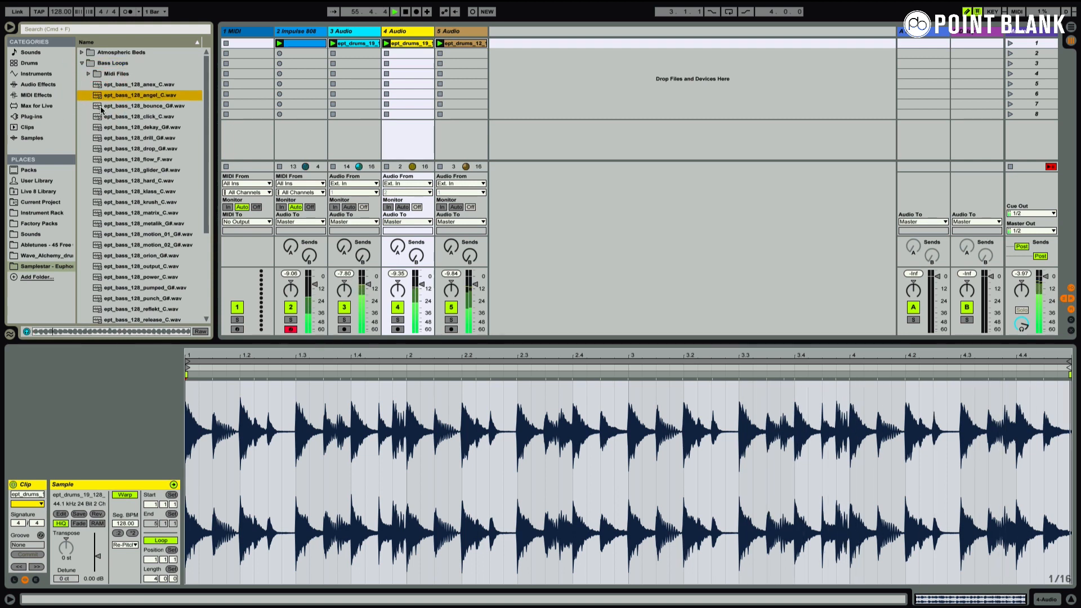
{"action": "left_click", "coordinate": [98, 117]}
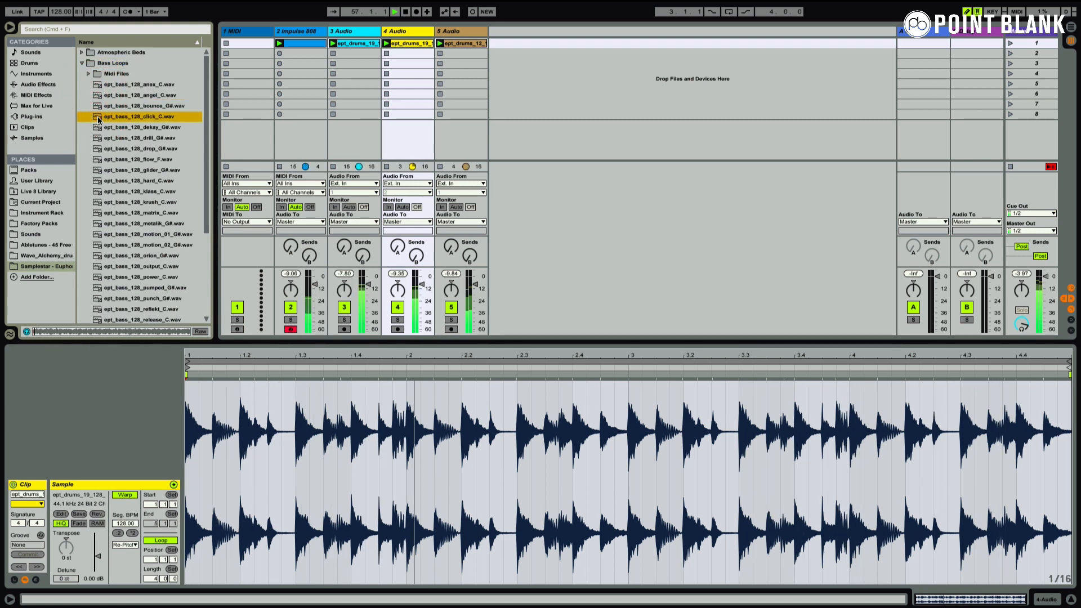
{"action": "left_click_drag", "start_coordinate": [98, 117], "coordinate": [508, 67]}
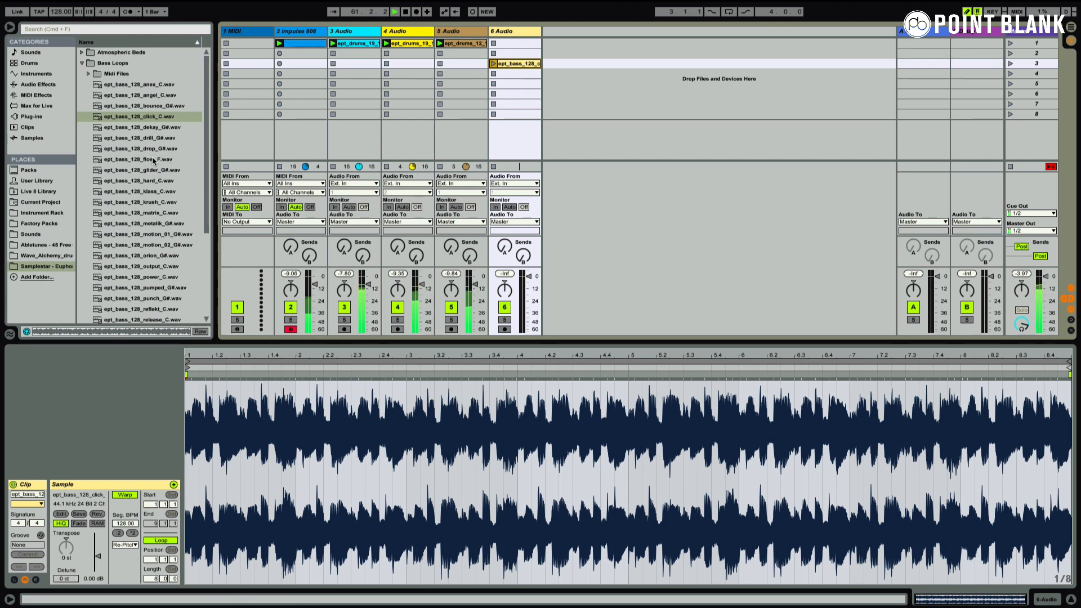
{"action": "scroll", "coordinate": [153, 161], "scroll_direction": "down", "scroll_amount": 5}
{"action": "scroll", "coordinate": [152, 159], "scroll_direction": "up", "scroll_amount": 5}
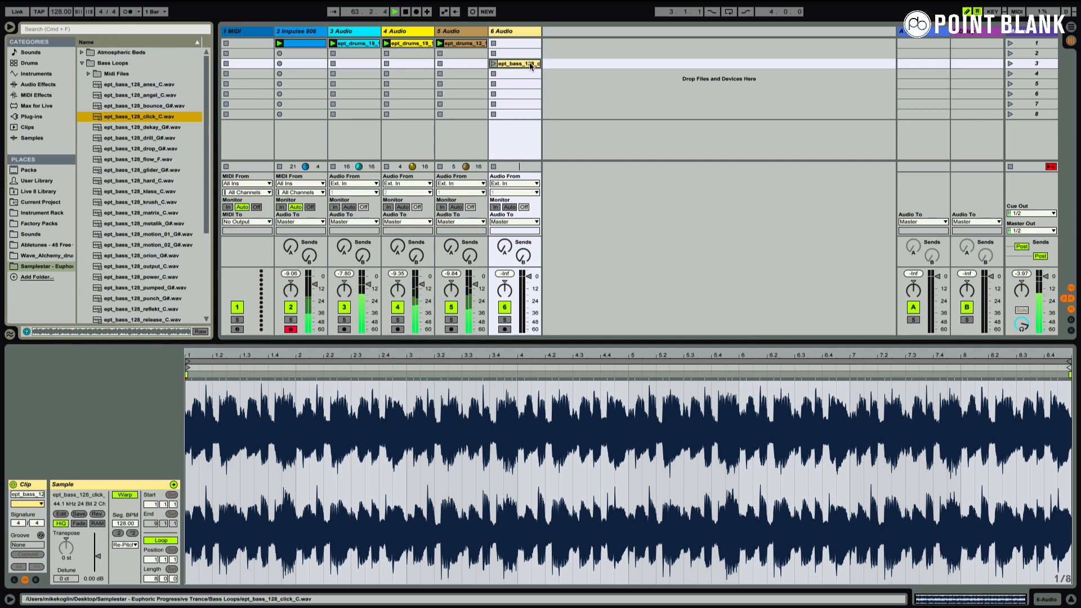
- Check the drum loop clips on tracks 5 and 3, launch the bass clip and set track 6's volume to -6.0 dB
{"action": "left_click", "coordinate": [459, 44]}
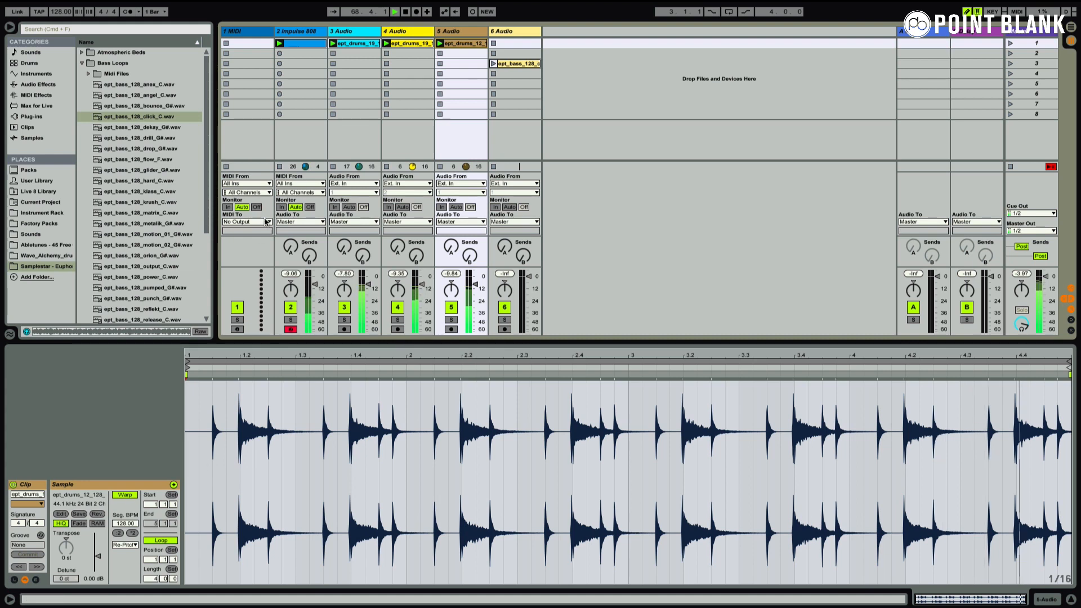
{"action": "left_click", "coordinate": [354, 43]}
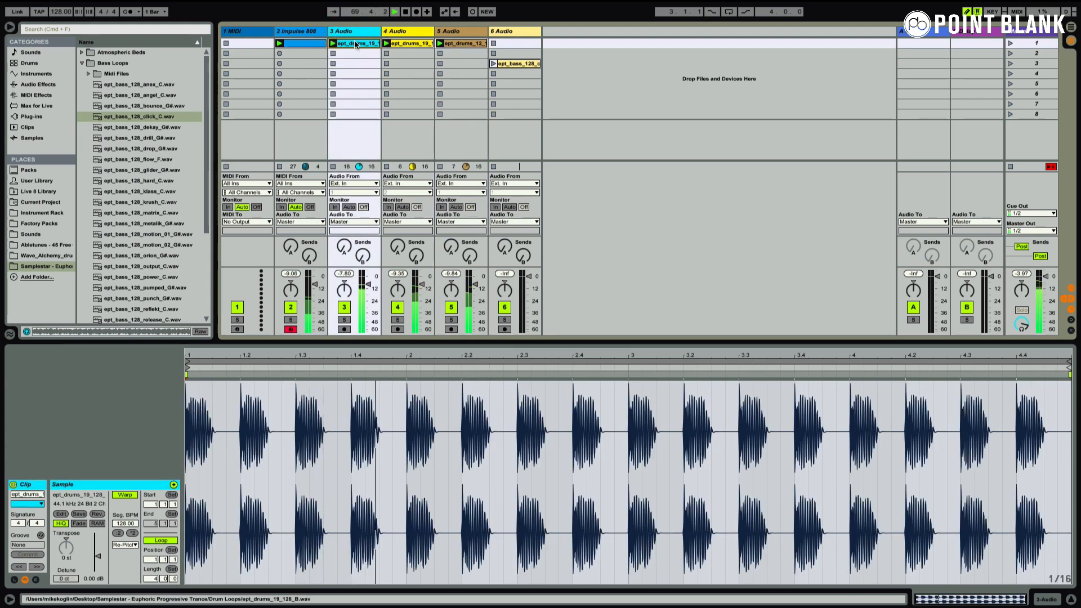
{"action": "left_click", "coordinate": [519, 63]}
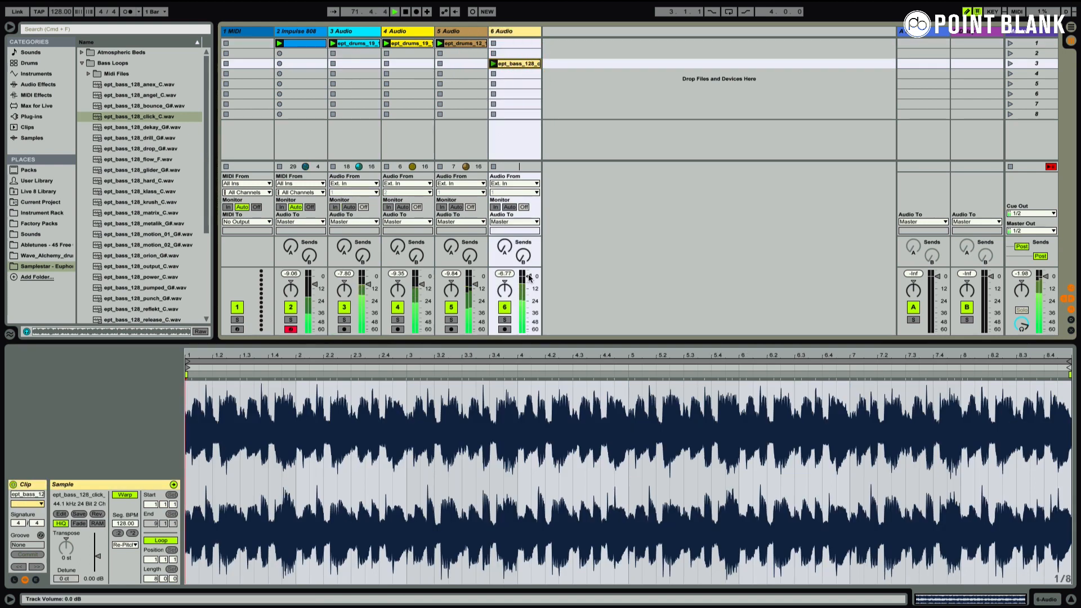
{"action": "left_click_drag", "start_coordinate": [528, 277], "coordinate": [529, 283]}
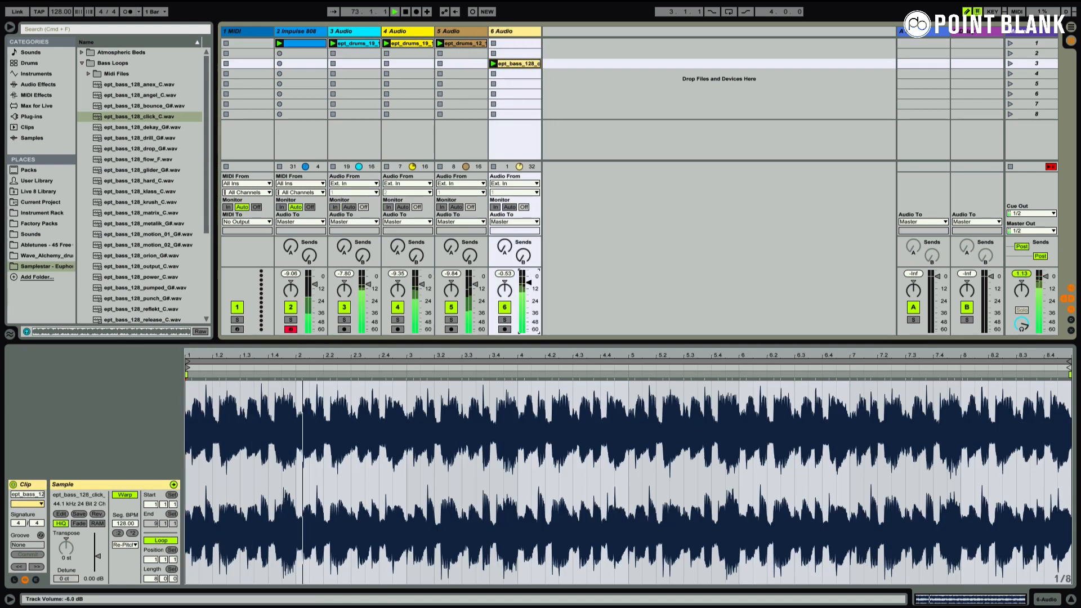
- Set the bass clip's warp mode to Complex Pro
{"action": "left_click", "coordinate": [127, 543]}
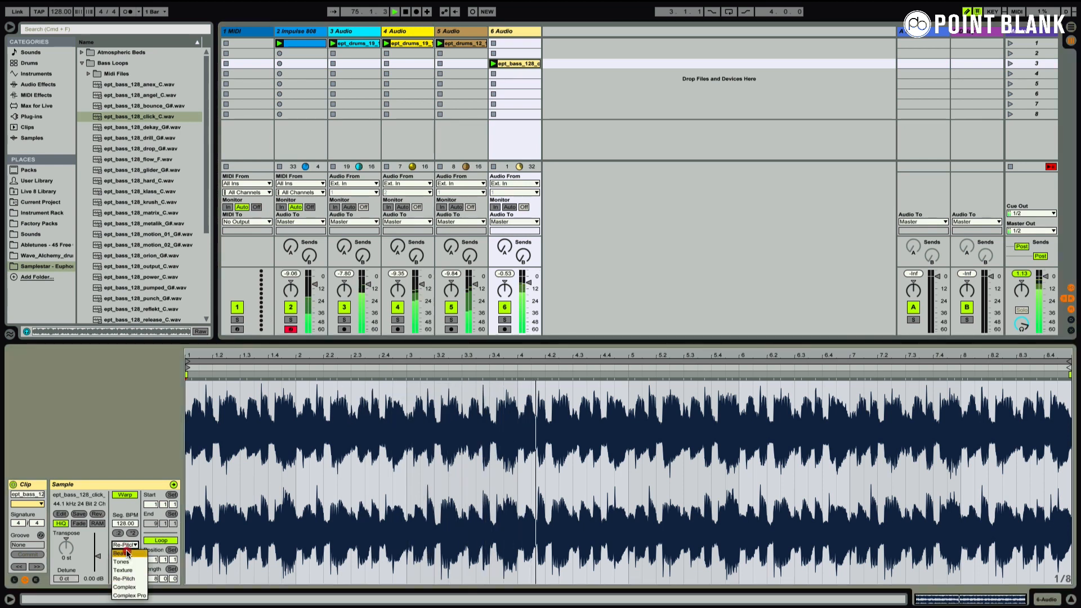
{"action": "left_click", "coordinate": [133, 595]}
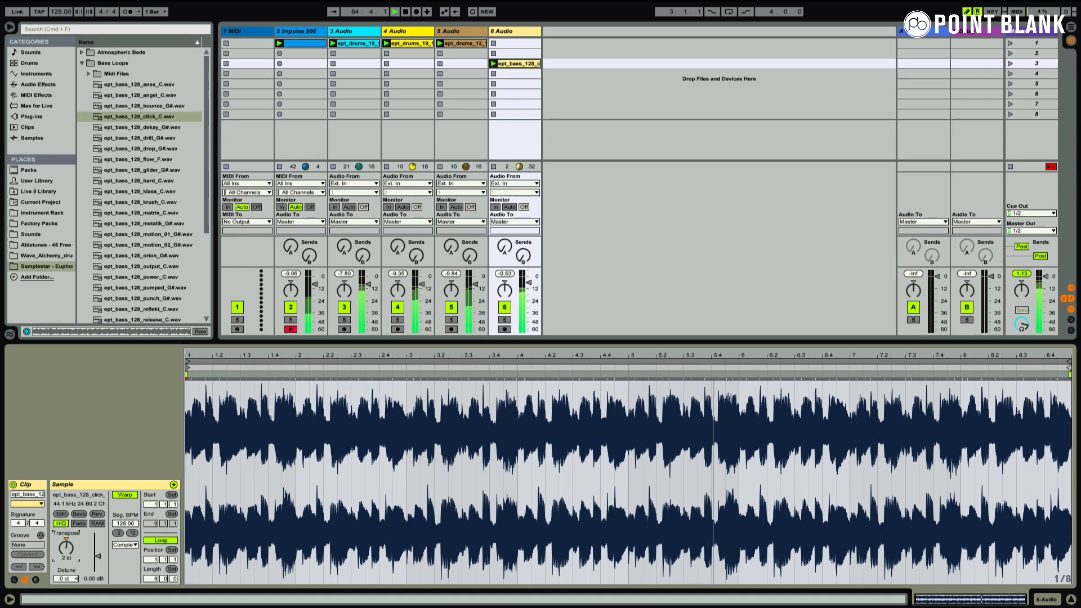
- Try transposing the bass clip up by 2 semitones and lower track 6's volume slightly
{"action": "left_click_drag", "start_coordinate": [65, 547], "coordinate": [64, 541]}
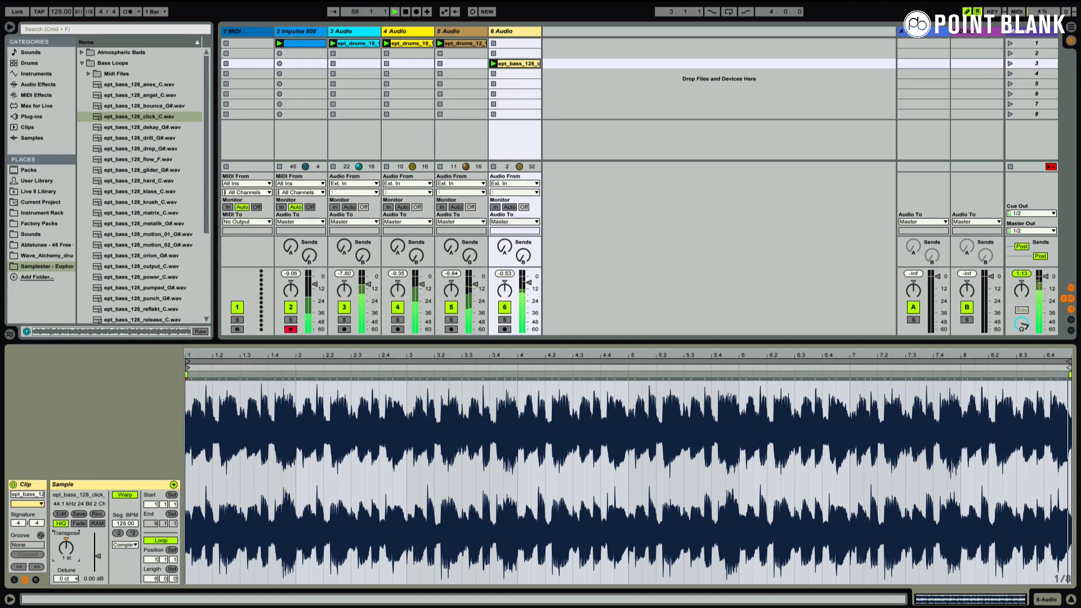
{"action": "left_click_drag", "start_coordinate": [63, 549], "coordinate": [62, 555]}
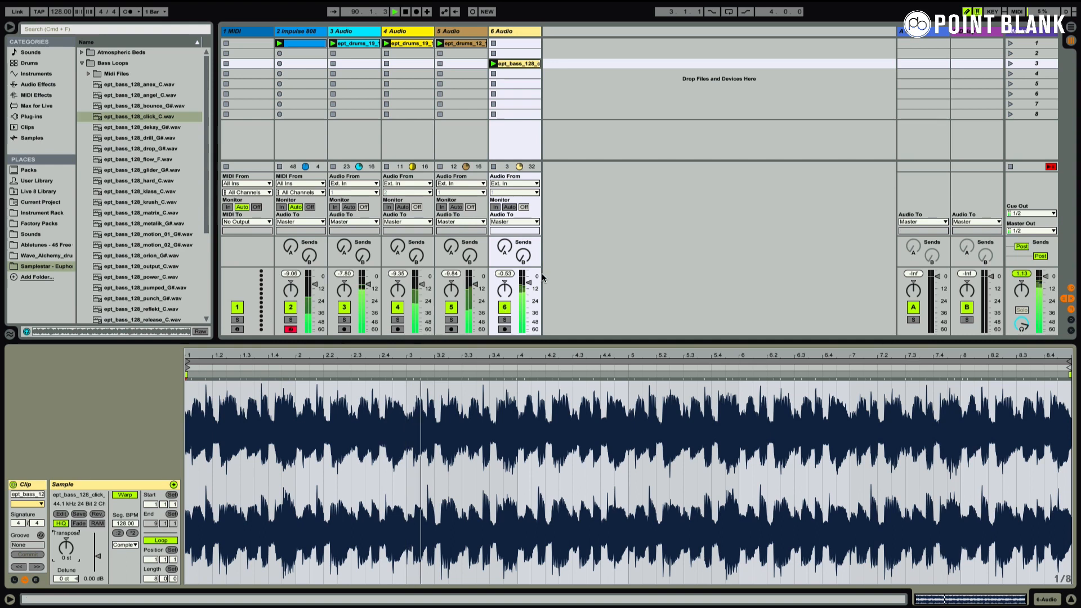
{"action": "left_click_drag", "start_coordinate": [528, 282], "coordinate": [528, 284]}
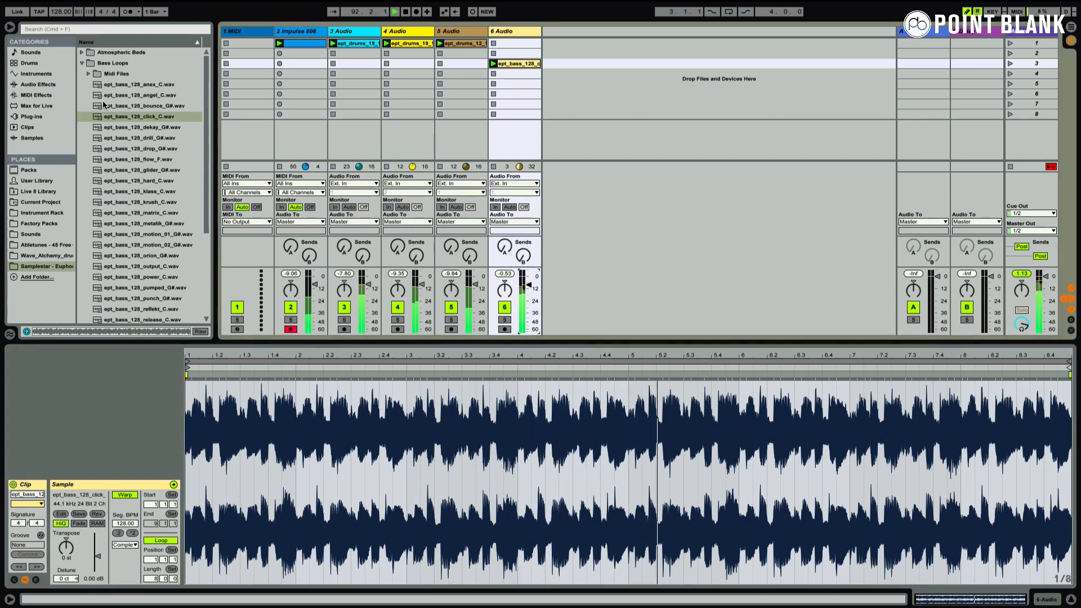
- Audition ept_syn_128_exit_C.wav and ept_syn_128_epic_C.wav from the pack's Synth & Music Loops folder
{"action": "scroll", "coordinate": [130, 150], "scroll_direction": "down", "scroll_amount": 5}
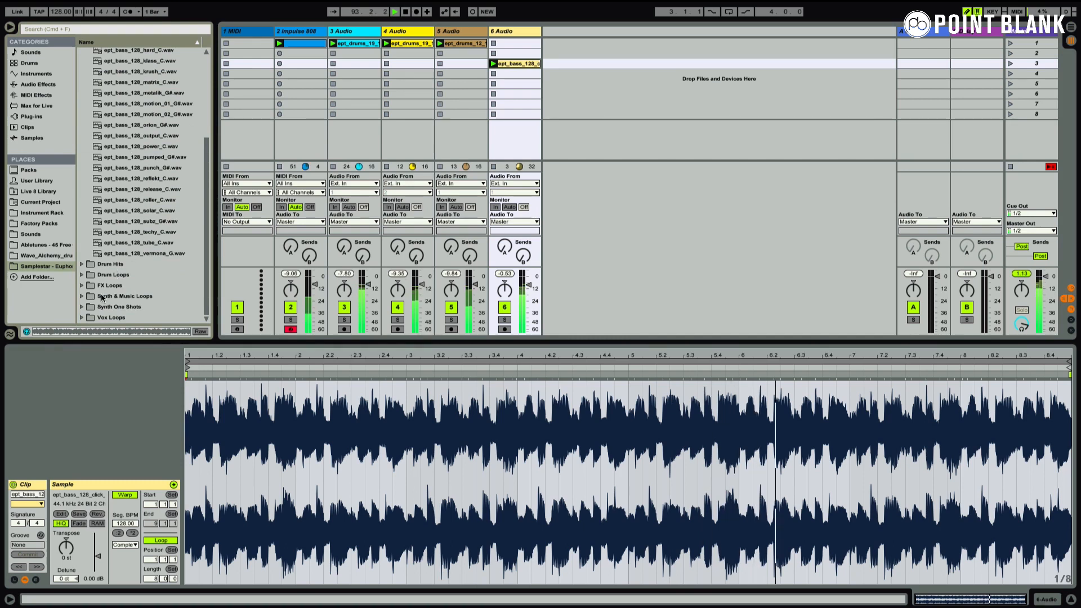
{"action": "left_click", "coordinate": [82, 296]}
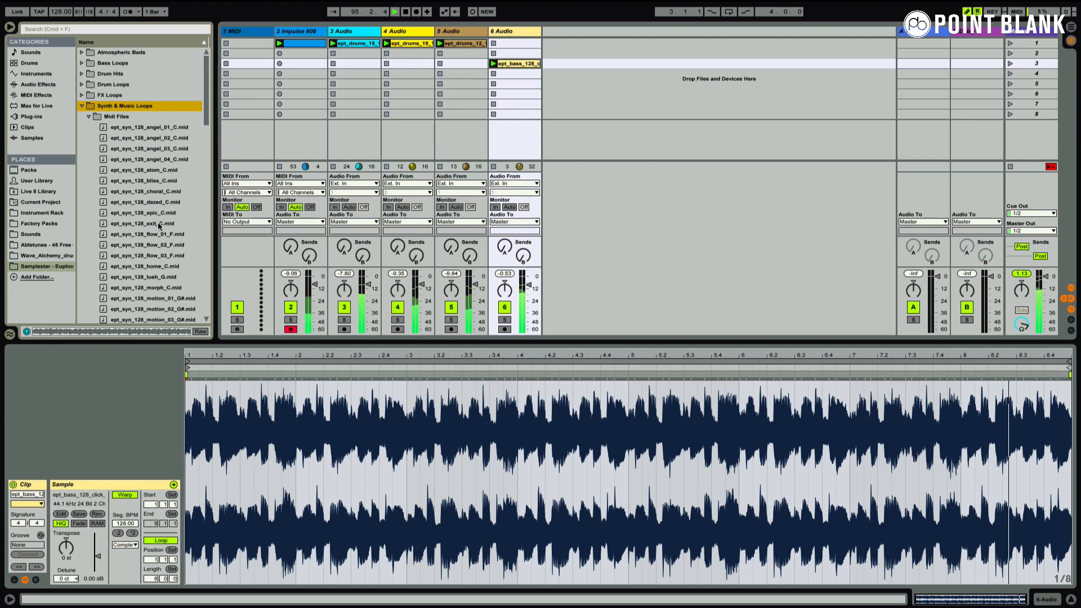
{"action": "left_click", "coordinate": [89, 117]}
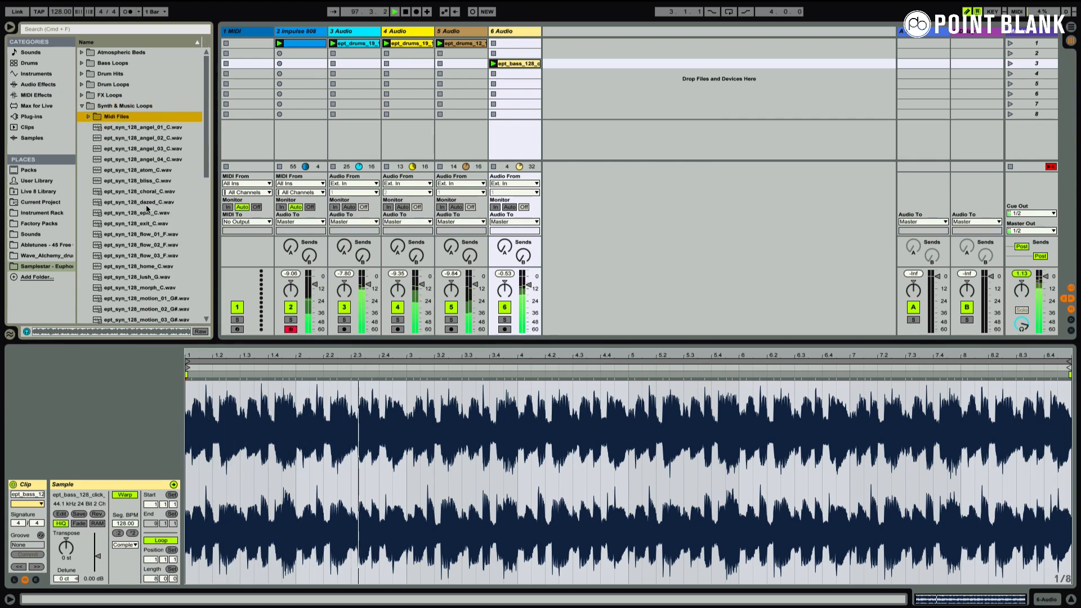
{"action": "left_click", "coordinate": [148, 224]}
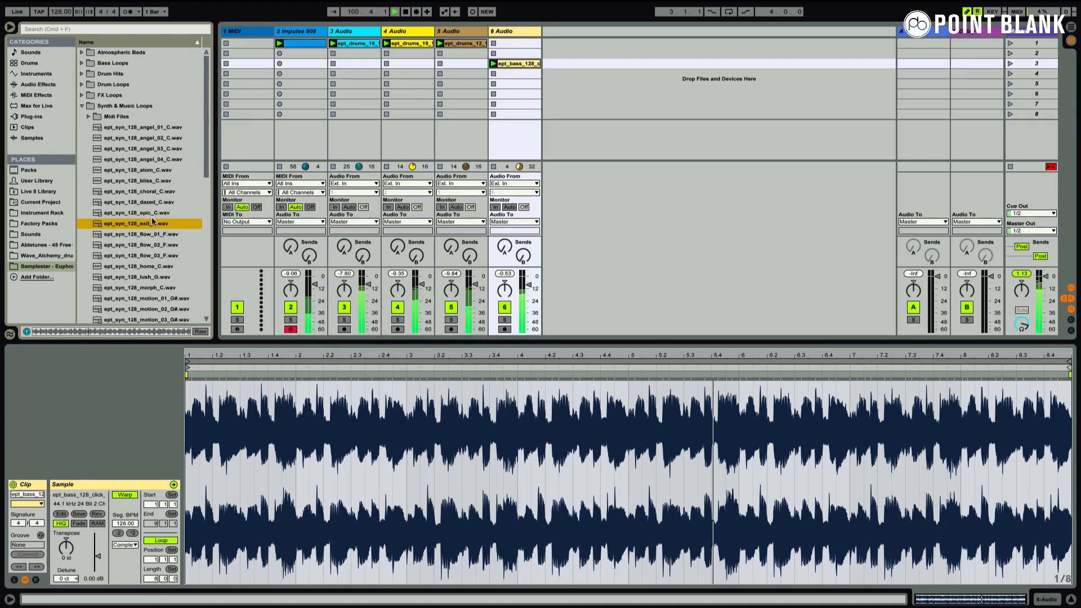
{"action": "left_click", "coordinate": [152, 212]}
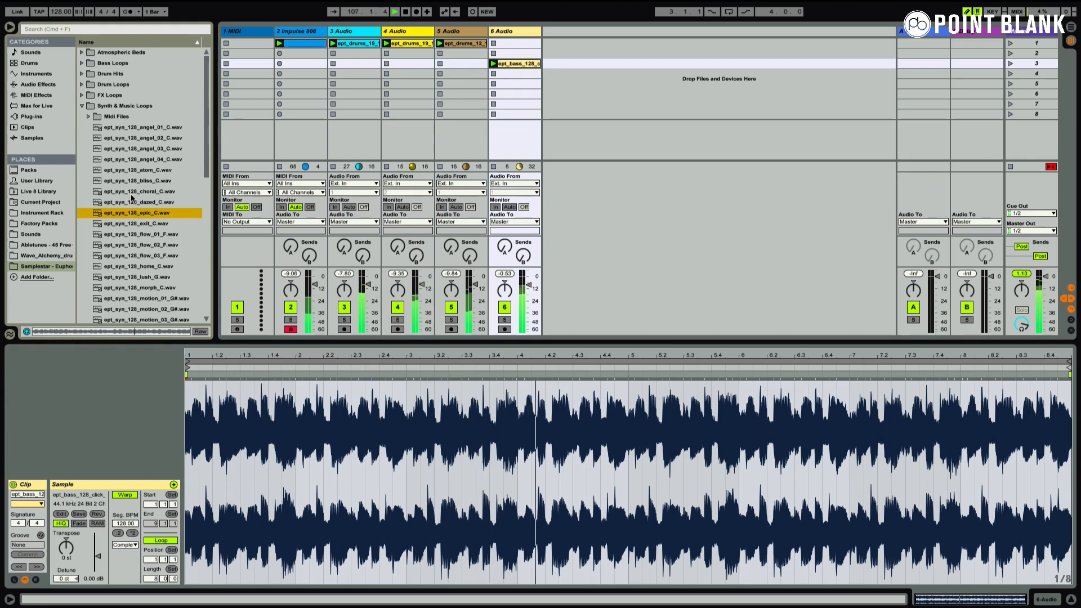
- Expand the synth Midi Files folder and audition the ept_syn_128_neuro_C.wav loop against the playing clips
{"action": "left_click", "coordinate": [89, 117]}
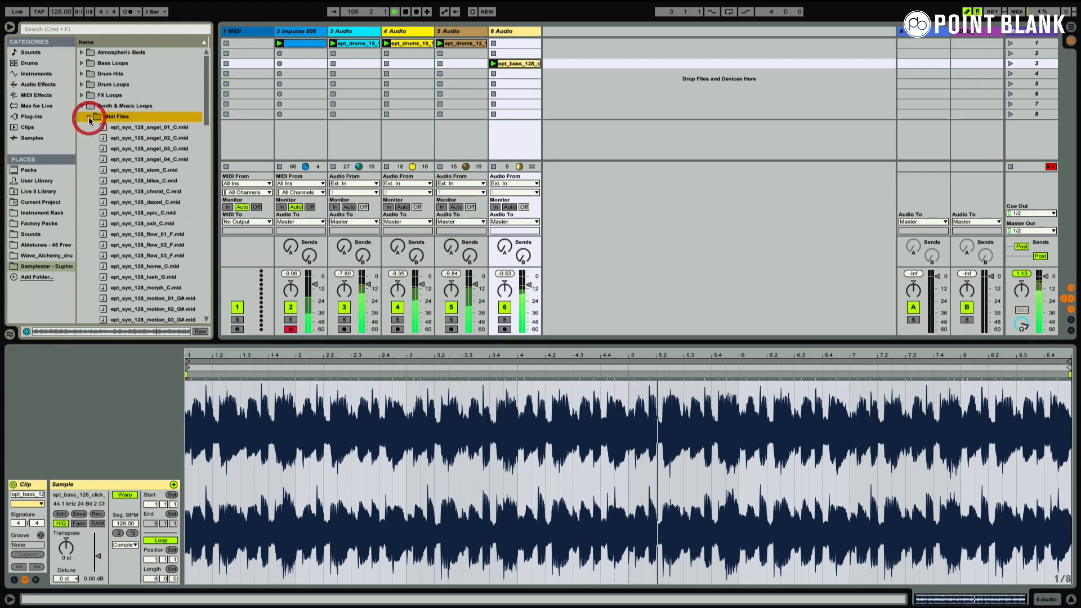
{"action": "left_click", "coordinate": [155, 224]}
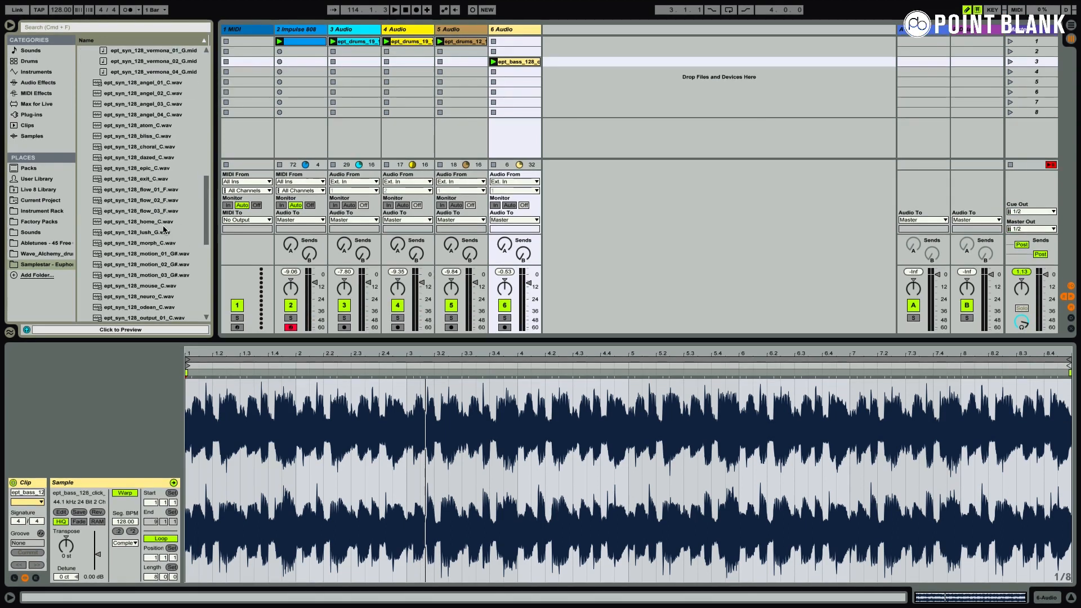
{"action": "scroll", "coordinate": [163, 225], "scroll_direction": "down", "scroll_amount": 3}
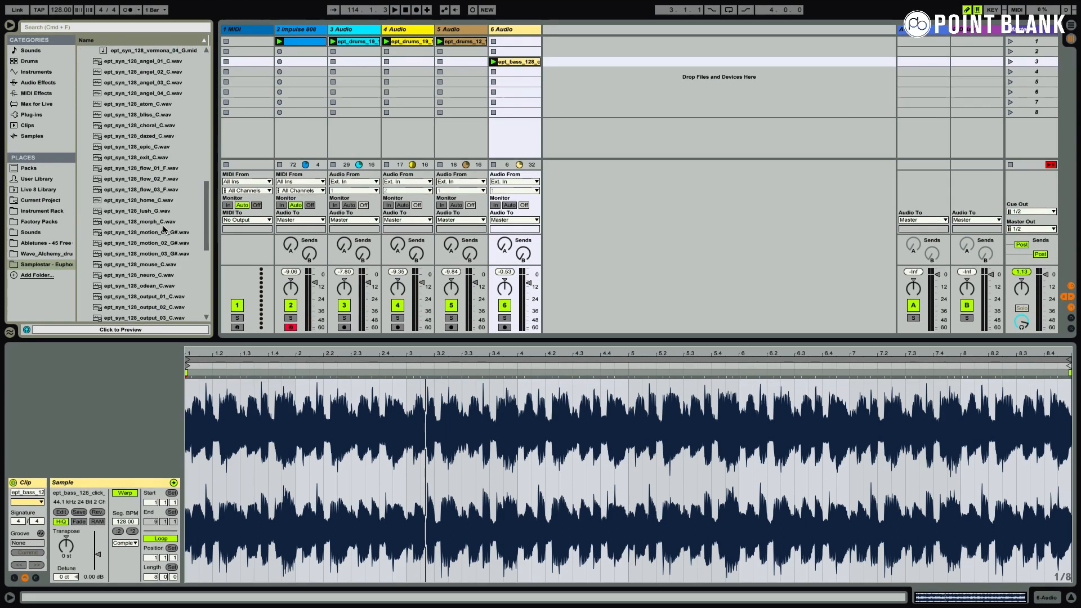
{"action": "left_click", "coordinate": [162, 242]}
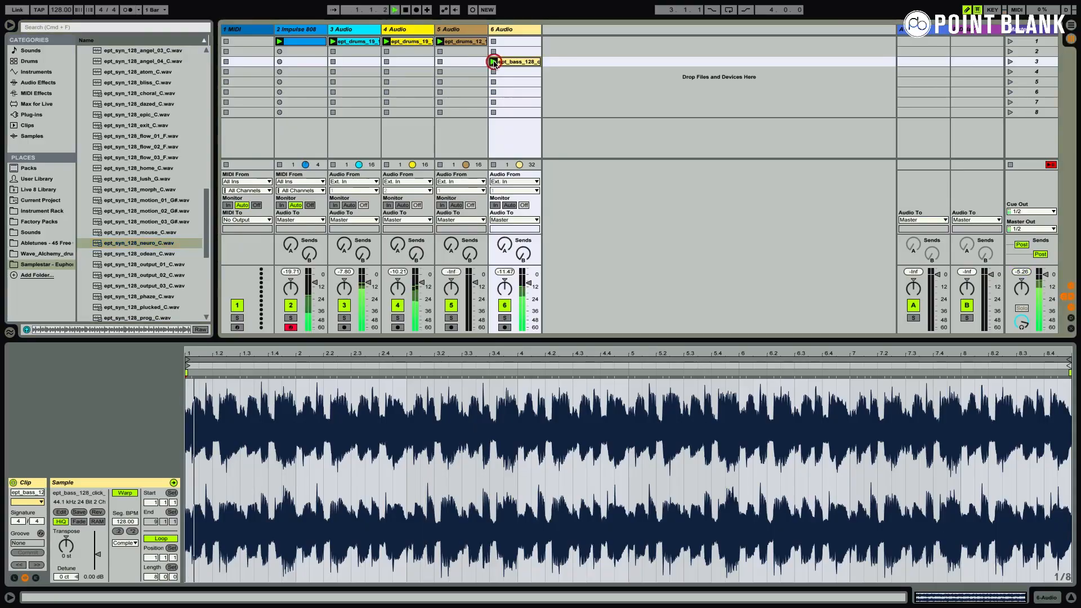
{"action": "left_click", "coordinate": [100, 244]}
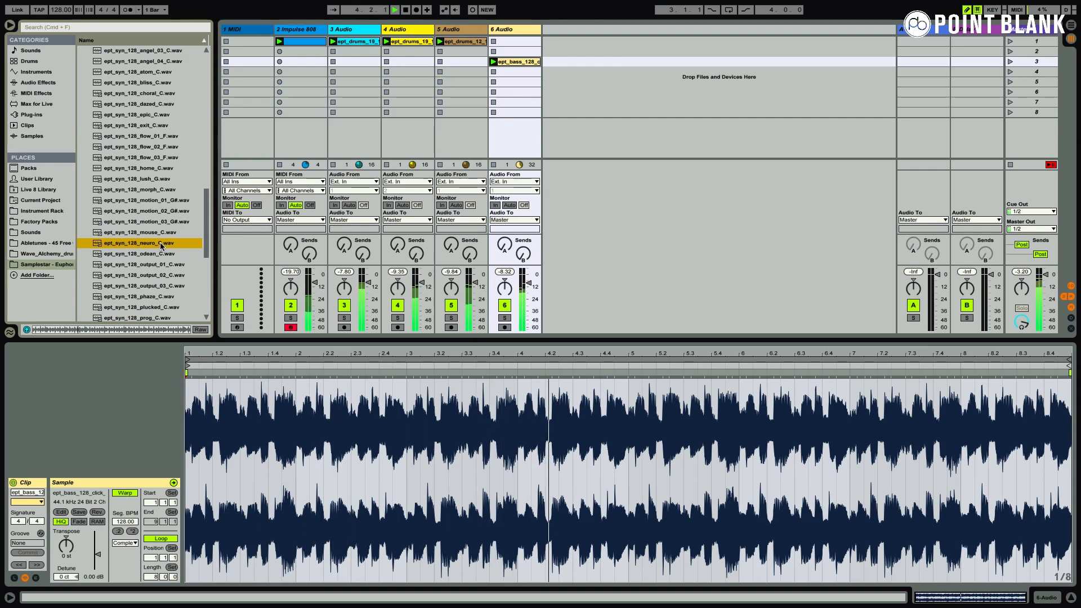
- Place the MIDI file ept_syn_128_neuro_C.mid in the first clip slot of MIDI track 1
{"action": "scroll", "coordinate": [160, 242], "scroll_direction": "up", "scroll_amount": 8}
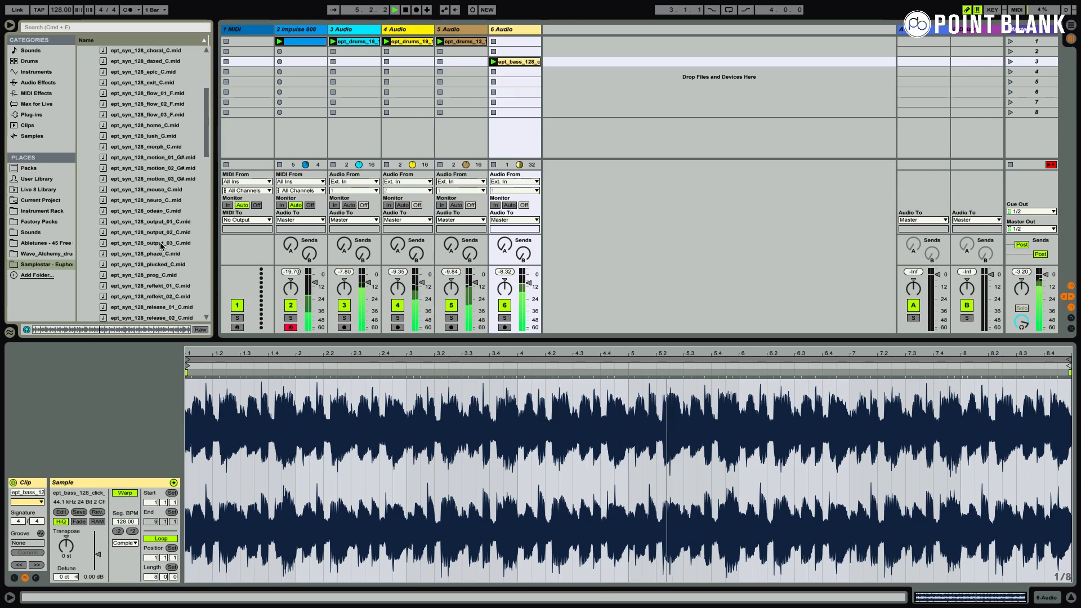
{"action": "scroll", "coordinate": [159, 242], "scroll_direction": "up", "scroll_amount": 7}
{"action": "scroll", "coordinate": [161, 254], "scroll_direction": "down", "scroll_amount": 4}
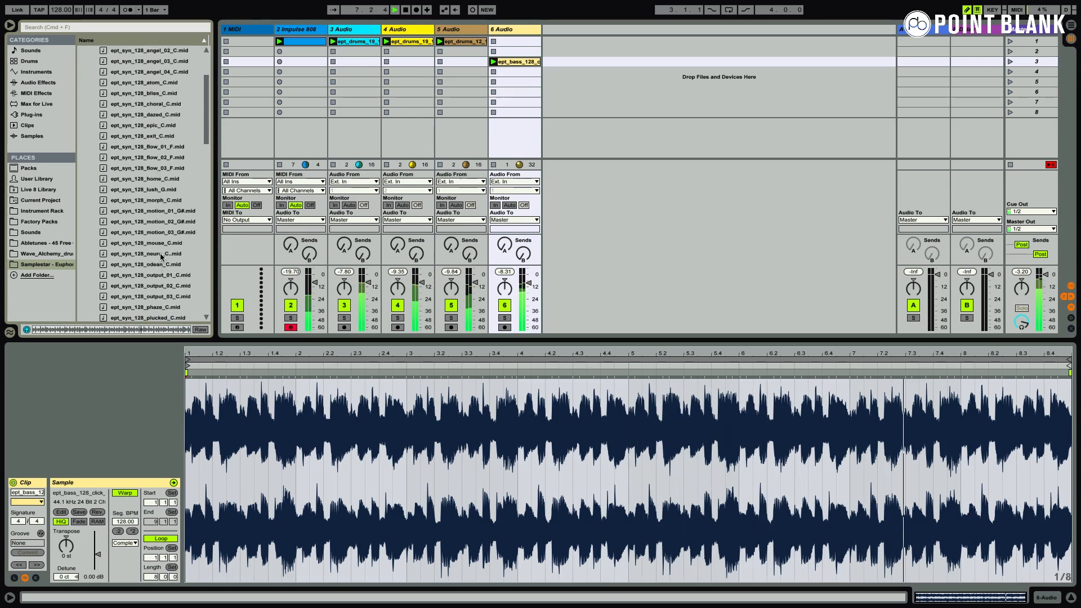
{"action": "left_click_drag", "start_coordinate": [108, 254], "coordinate": [243, 43]}
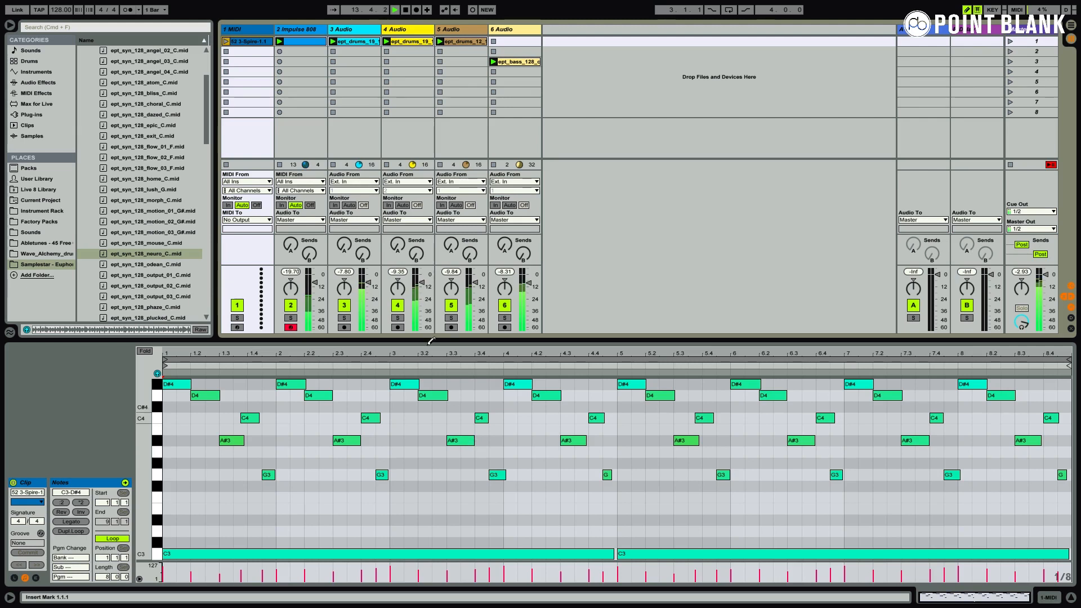
- Browse Analog's Synth Lead presets and audition Analog Line, Bright Saw Lead, Detune2 Sync Lead and Dual Osc1 Detuned Lead
{"action": "left_click", "coordinate": [36, 71]}
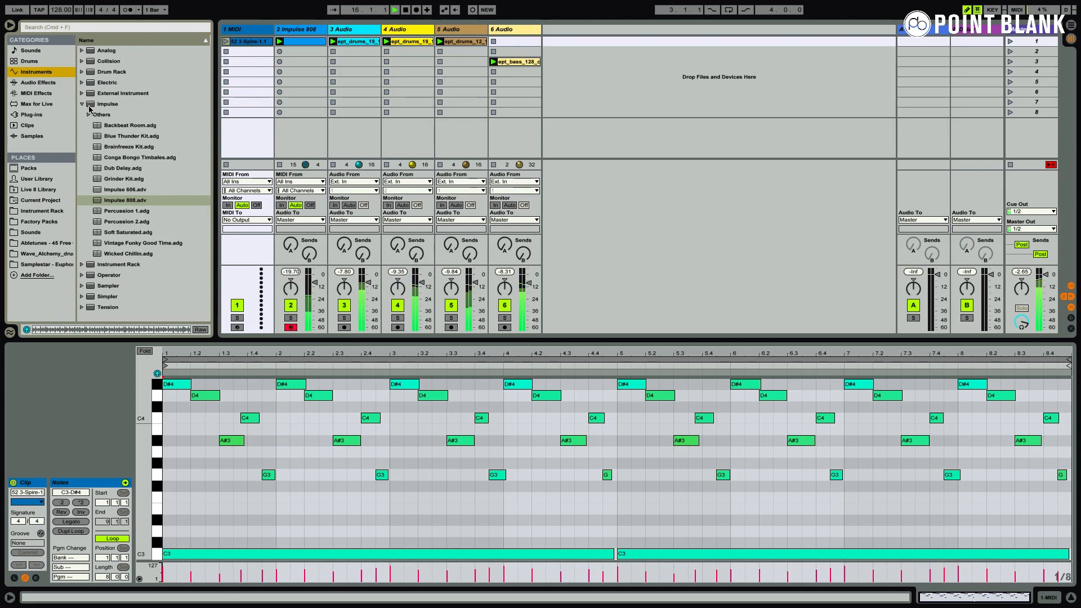
{"action": "left_click", "coordinate": [82, 51]}
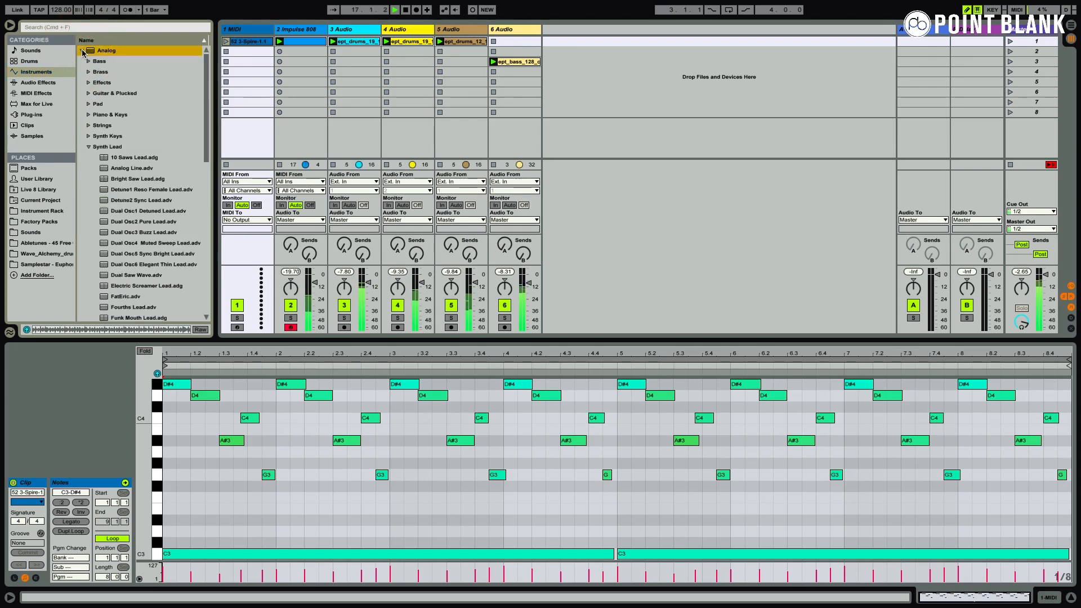
{"action": "left_click", "coordinate": [107, 170]}
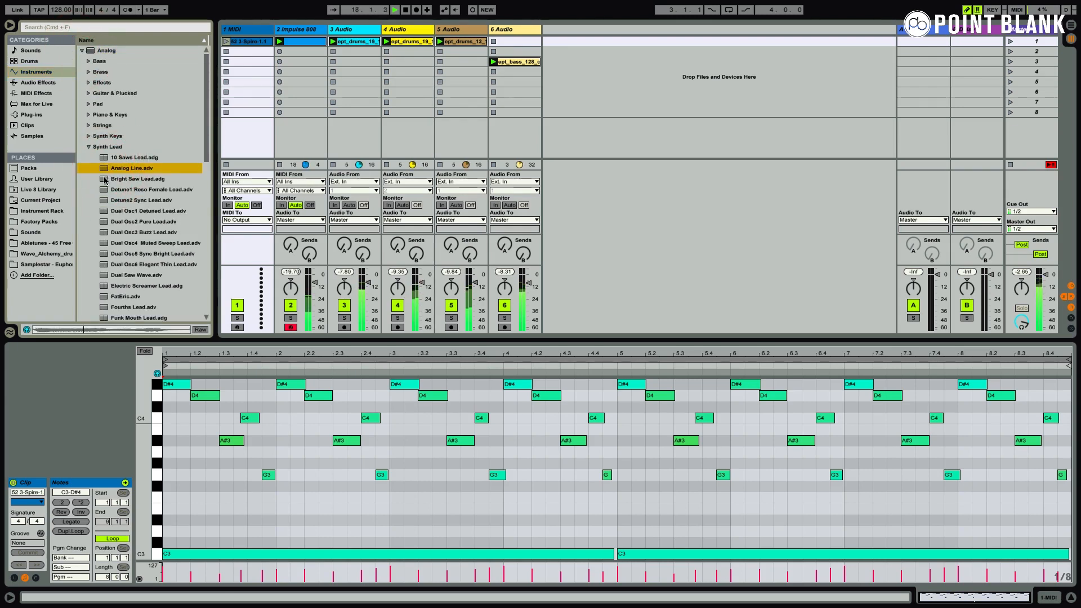
{"action": "left_click", "coordinate": [106, 179]}
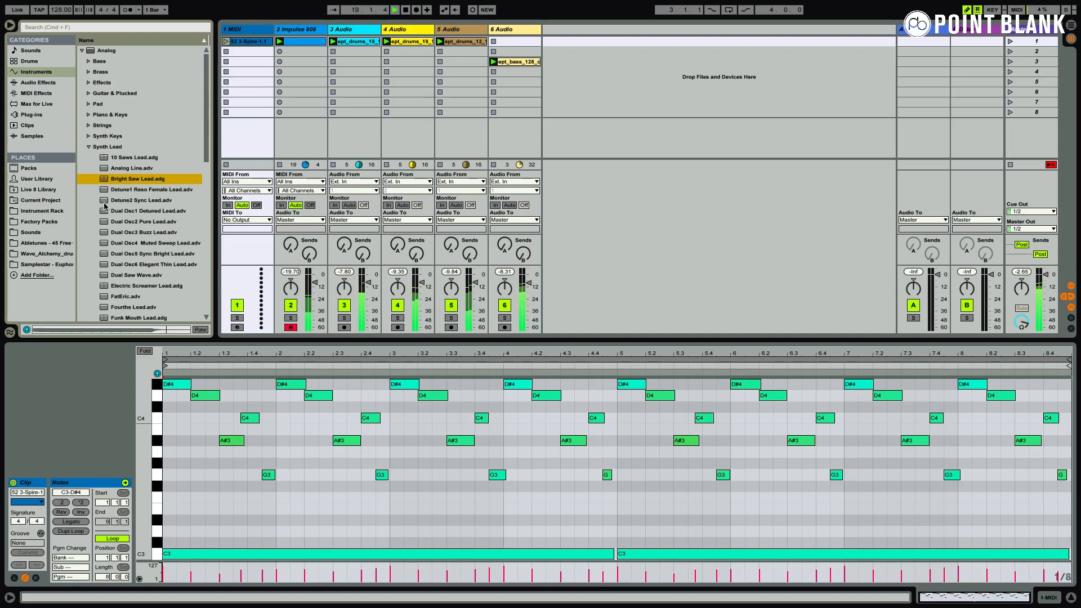
{"action": "left_click", "coordinate": [104, 202]}
{"action": "left_click", "coordinate": [104, 212]}
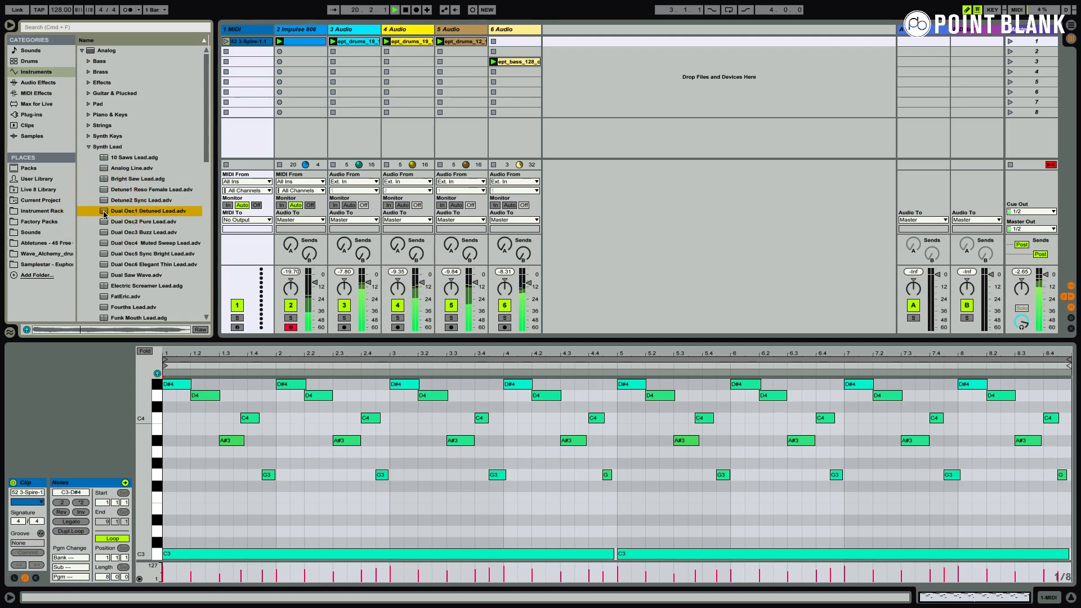
- Audition Dual Osc2 Pure Lead.adv, load it onto MIDI track 1 and launch that track's first clip
{"action": "left_click", "coordinate": [104, 222]}
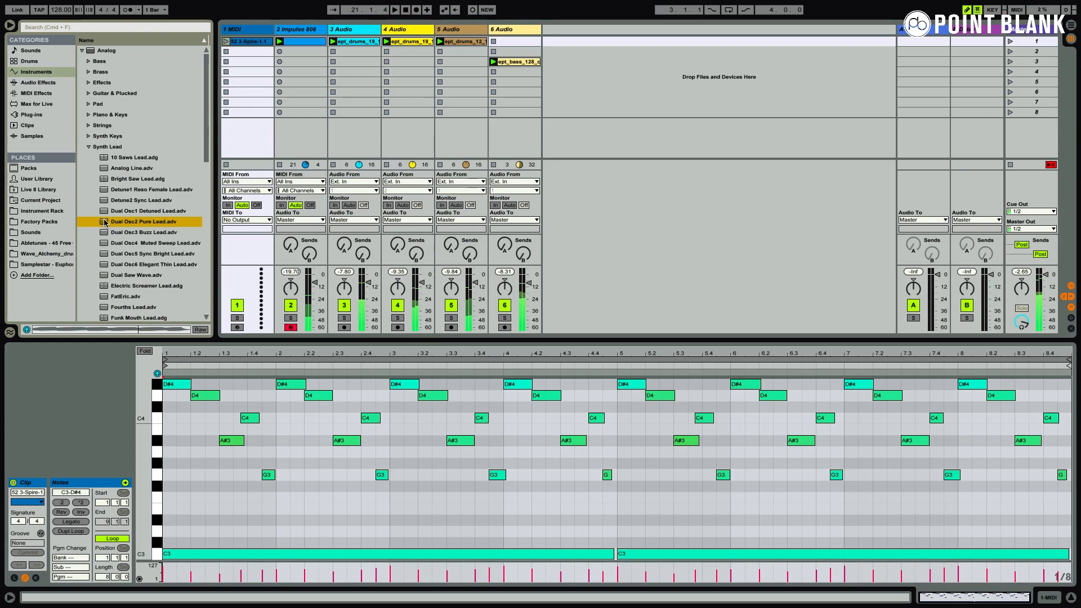
{"action": "double_click", "coordinate": [104, 222]}
{"action": "left_click", "coordinate": [222, 41]}
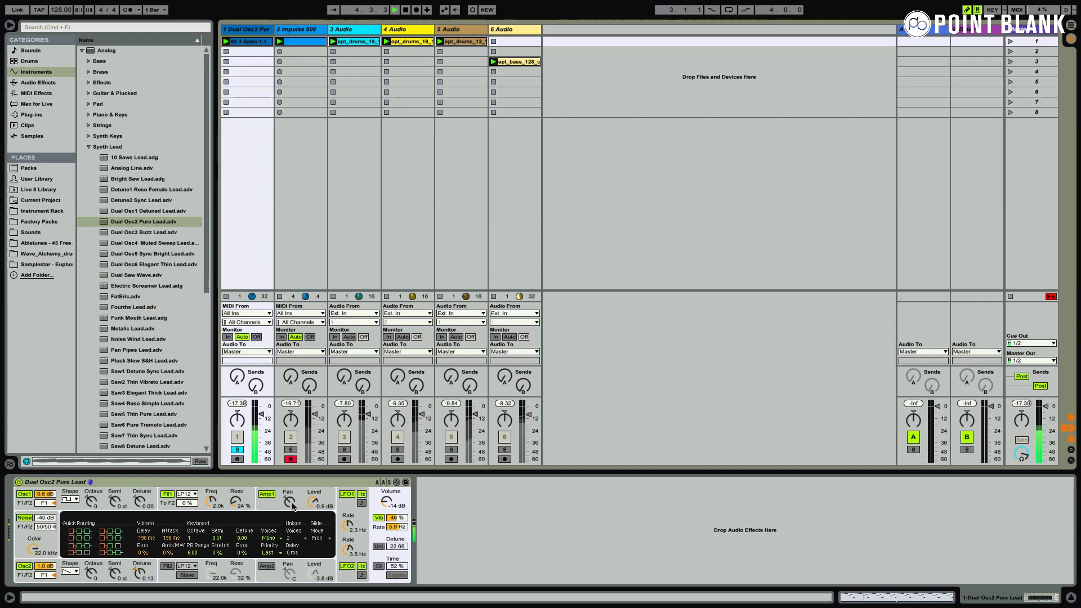
- Raise track 1's effect sends, set the synth's Amp1 envelope sustain to 0.00 and its volume to -8.2 dB
{"action": "left_click", "coordinate": [289, 499]}
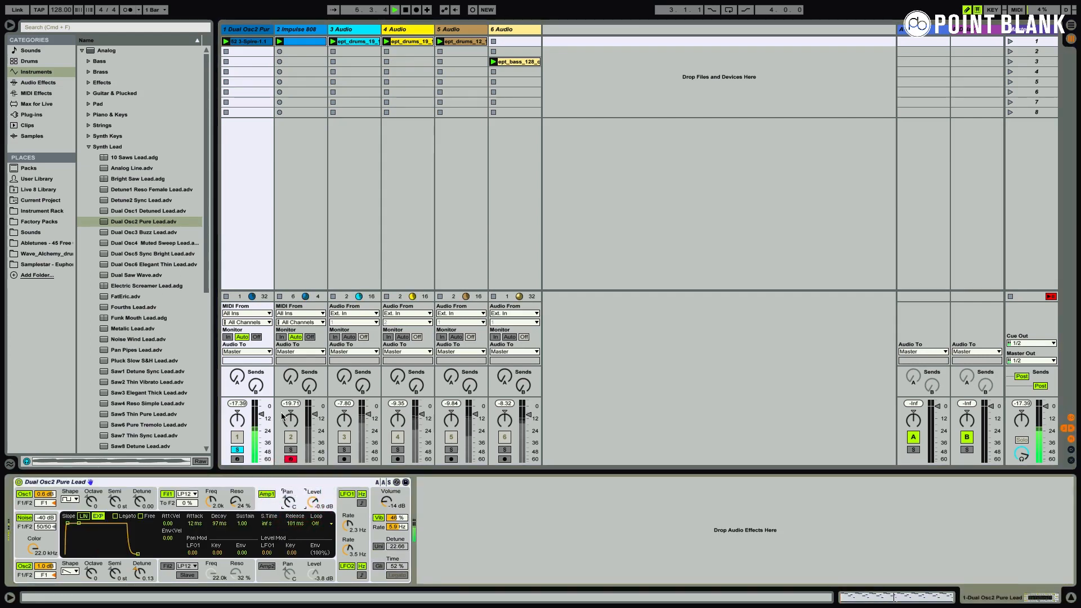
{"action": "left_click_drag", "start_coordinate": [240, 376], "coordinate": [241, 356]}
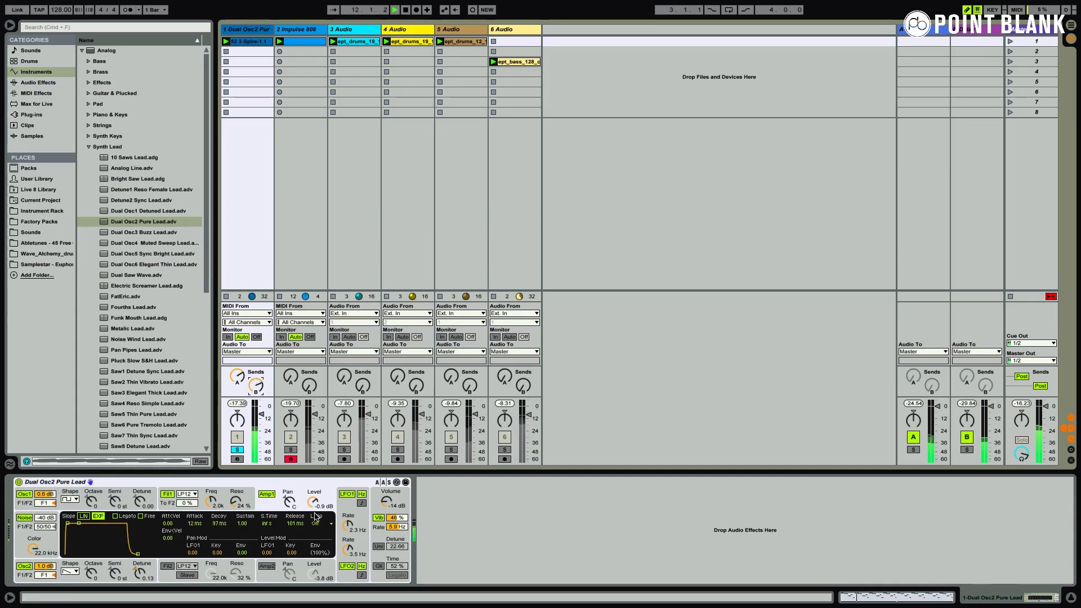
{"action": "left_click_drag", "start_coordinate": [242, 526], "coordinate": [242, 546]}
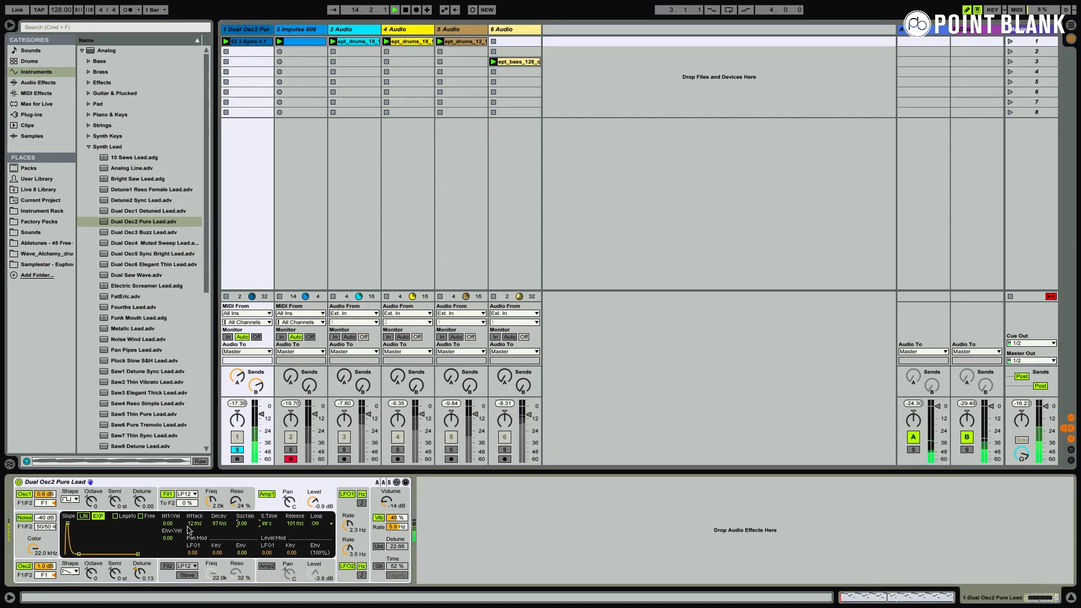
{"action": "left_click_drag", "start_coordinate": [386, 501], "coordinate": [387, 489]}
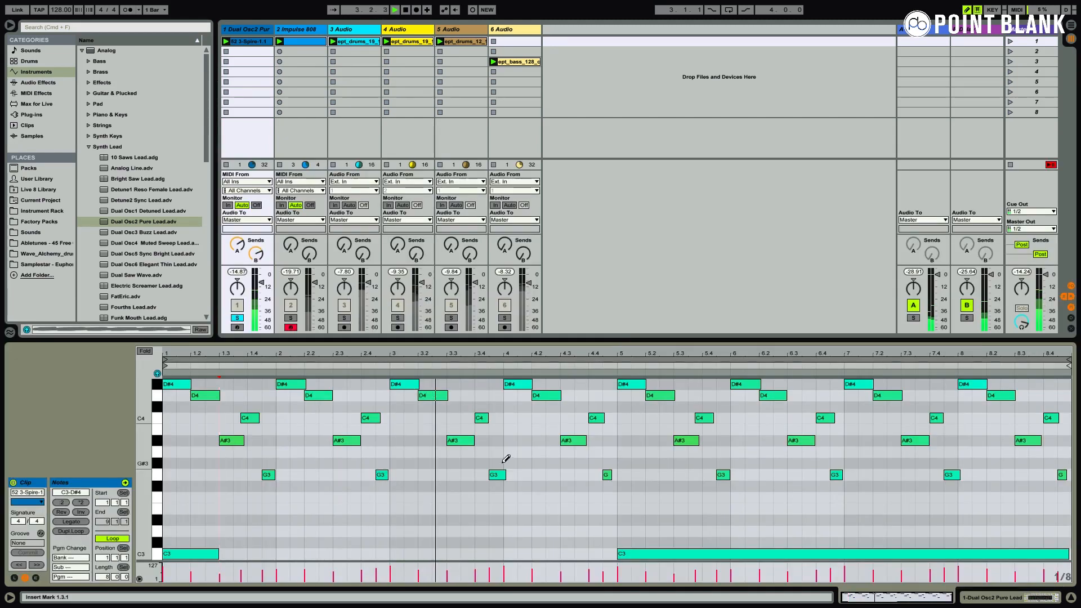
- Leave Draw mode and delete both low C3 notes from the synth clip
{"action": "key", "text": "b"}
{"action": "left_click", "coordinate": [207, 557]}
{"action": "key", "text": "Delete"}
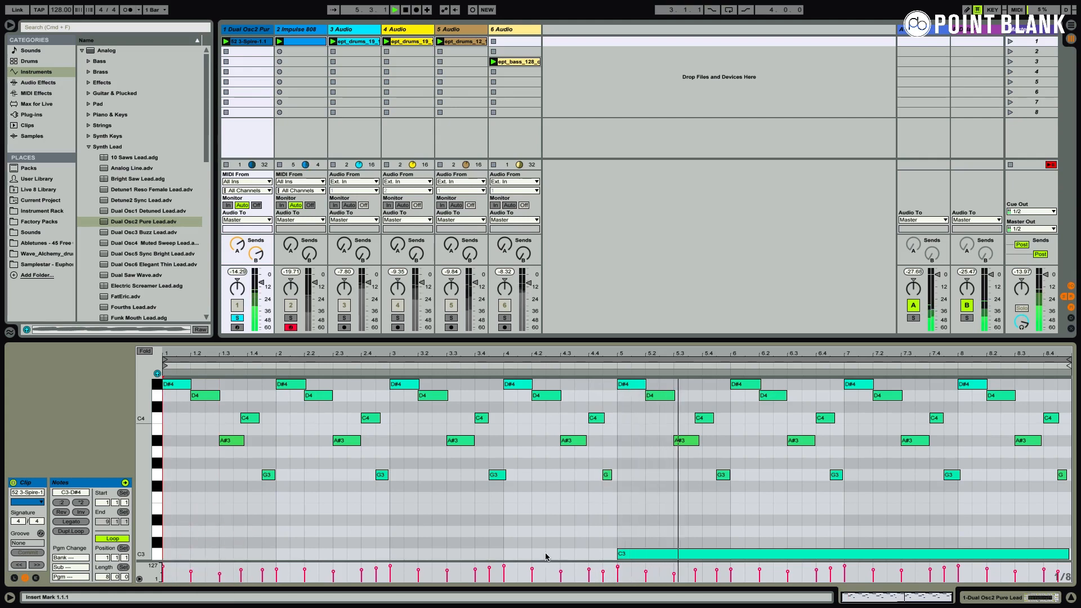
{"action": "double_click", "coordinate": [633, 554]}
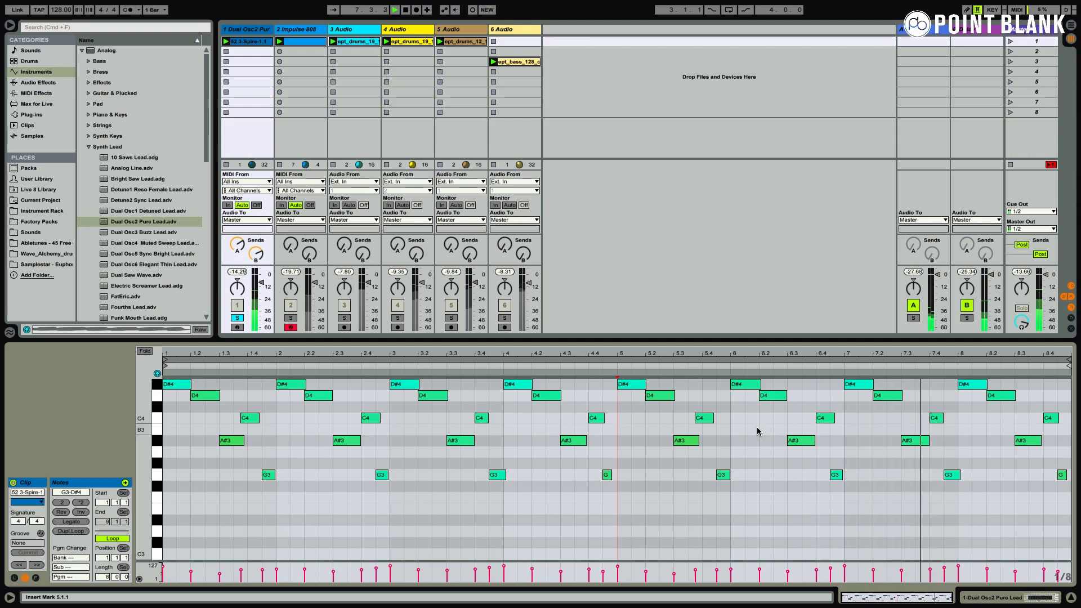
- Raise the noise level of the Dual Osc2 Pure Lead synth and take track 1 out of solo
{"action": "left_click", "coordinate": [994, 596]}
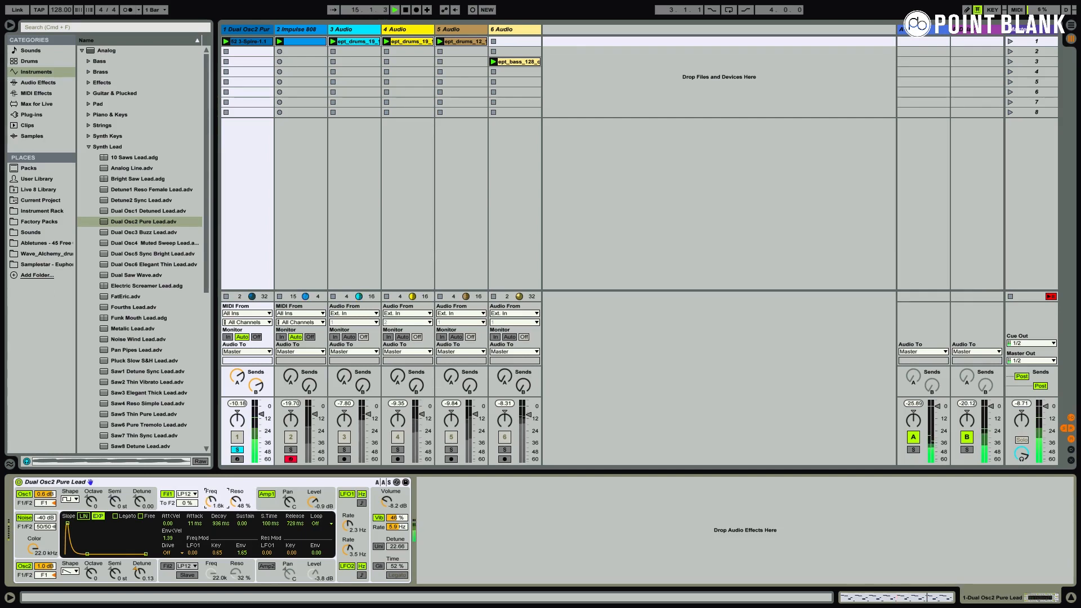
{"action": "left_click_drag", "start_coordinate": [48, 527], "coordinate": [46, 505]}
{"action": "left_click", "coordinate": [239, 450]}
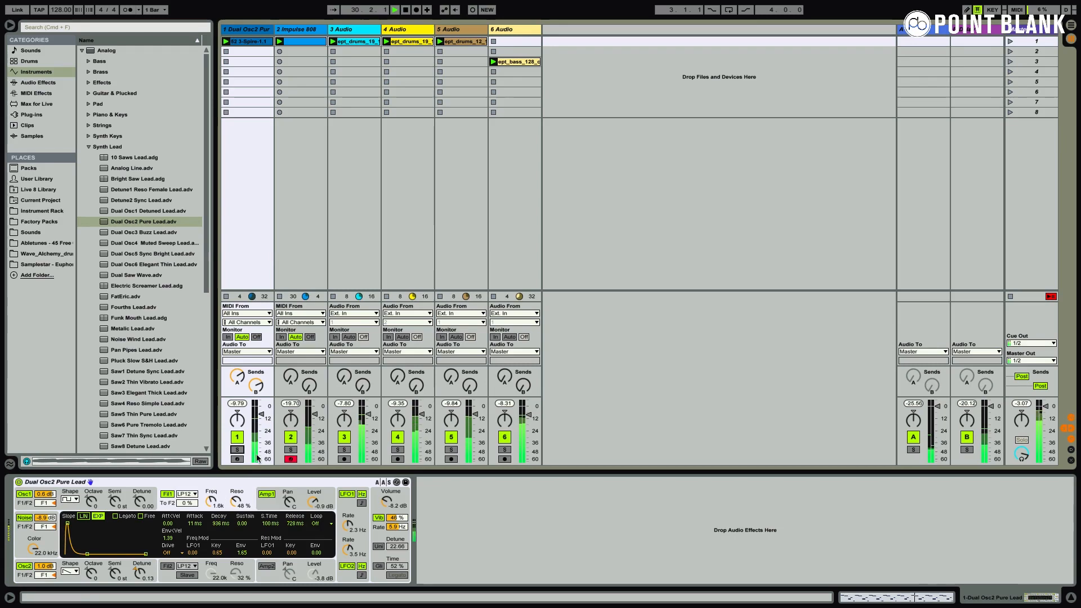
- Raise track 1's B-Delay send to -1.6 dB, sweep the synth's filter frequency down to settle at 791, and stop playback
{"action": "left_click_drag", "start_coordinate": [257, 386], "coordinate": [257, 366]}
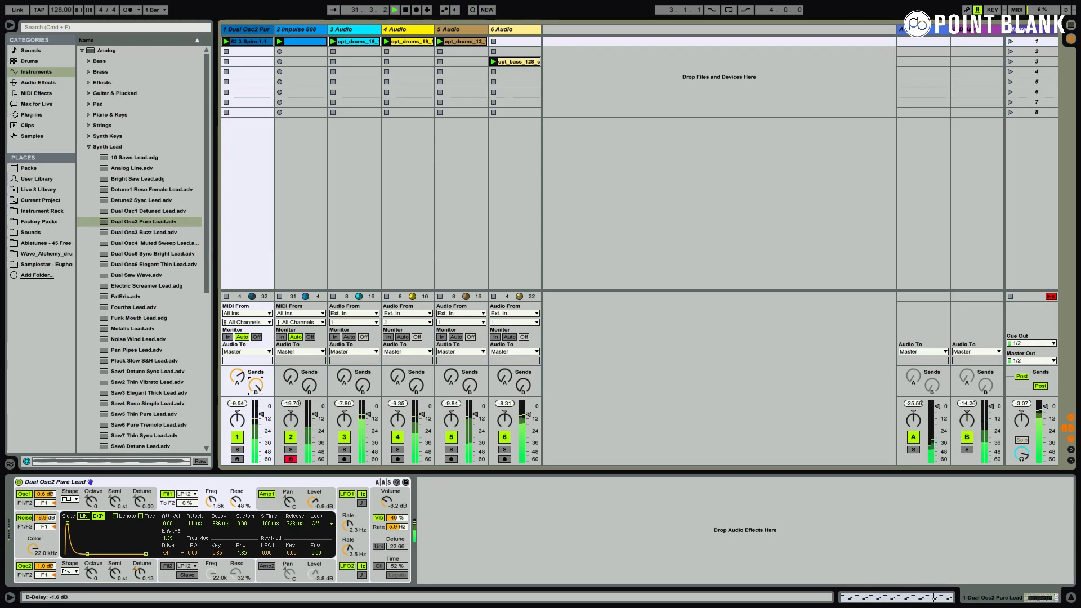
{"action": "left_click_drag", "start_coordinate": [211, 501], "coordinate": [211, 516]}
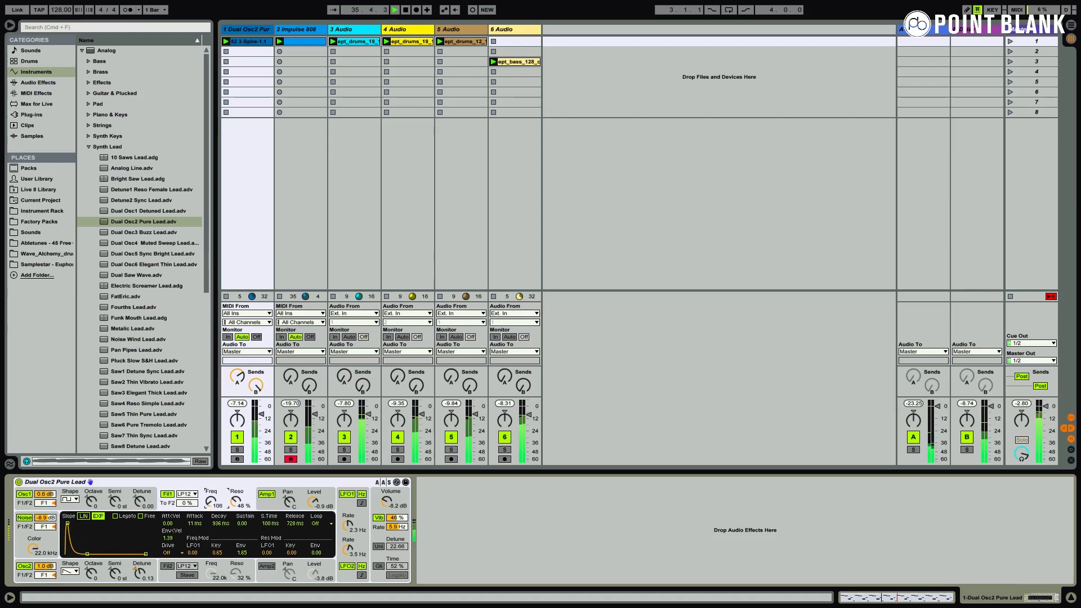
{"action": "left_click_drag", "start_coordinate": [211, 507], "coordinate": [211, 503]}
{"action": "key", "text": "space"}
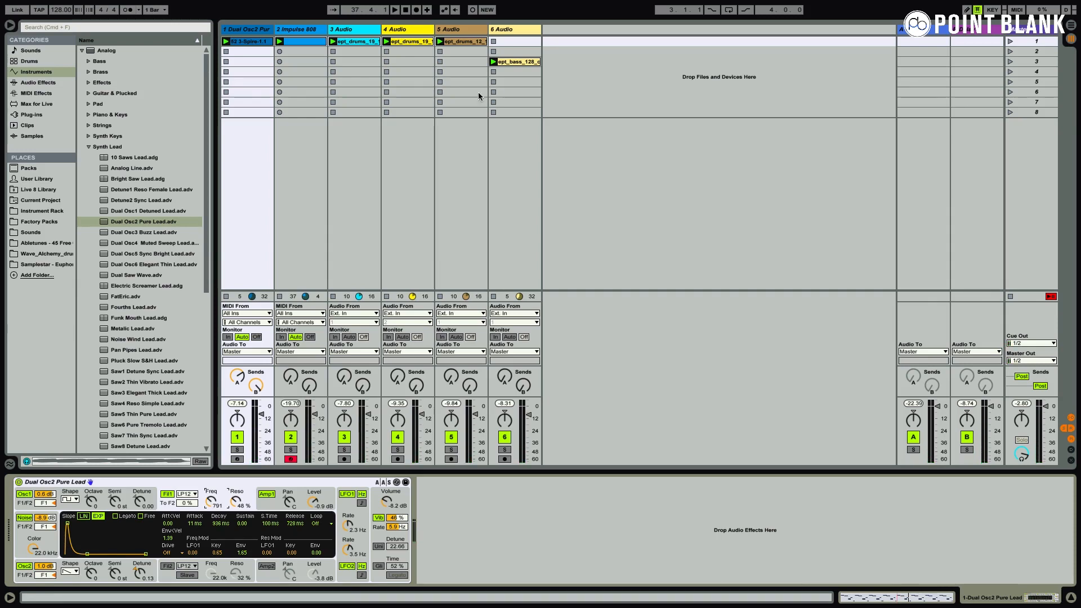
- Select the bass clip in scene 3, restart playback and stop the synth clip on track 1
{"action": "left_click", "coordinate": [515, 60]}
{"action": "key", "text": "space"}
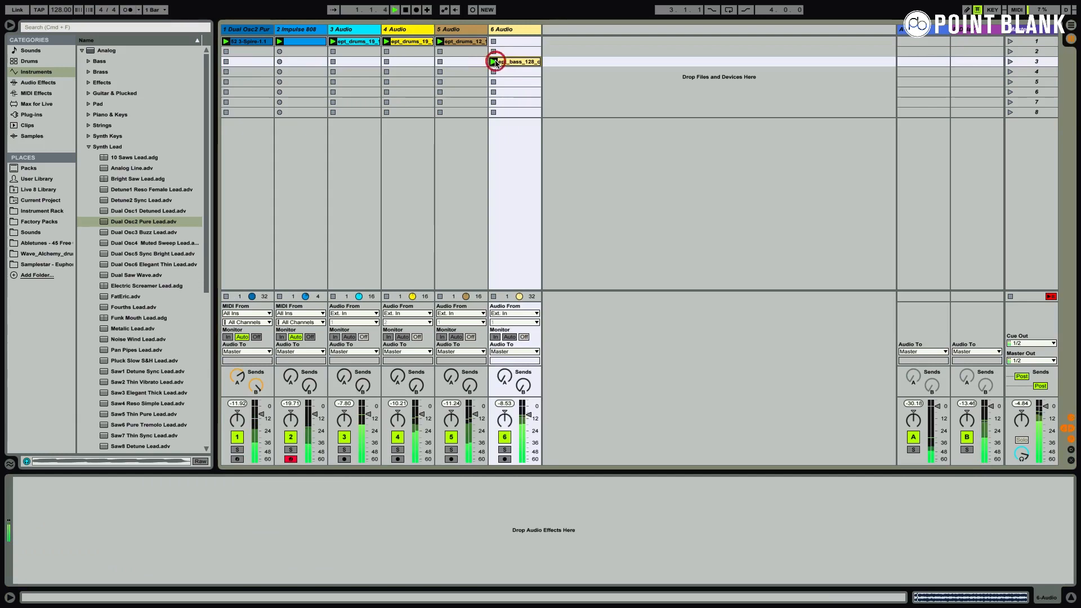
{"action": "left_click", "coordinate": [225, 51]}
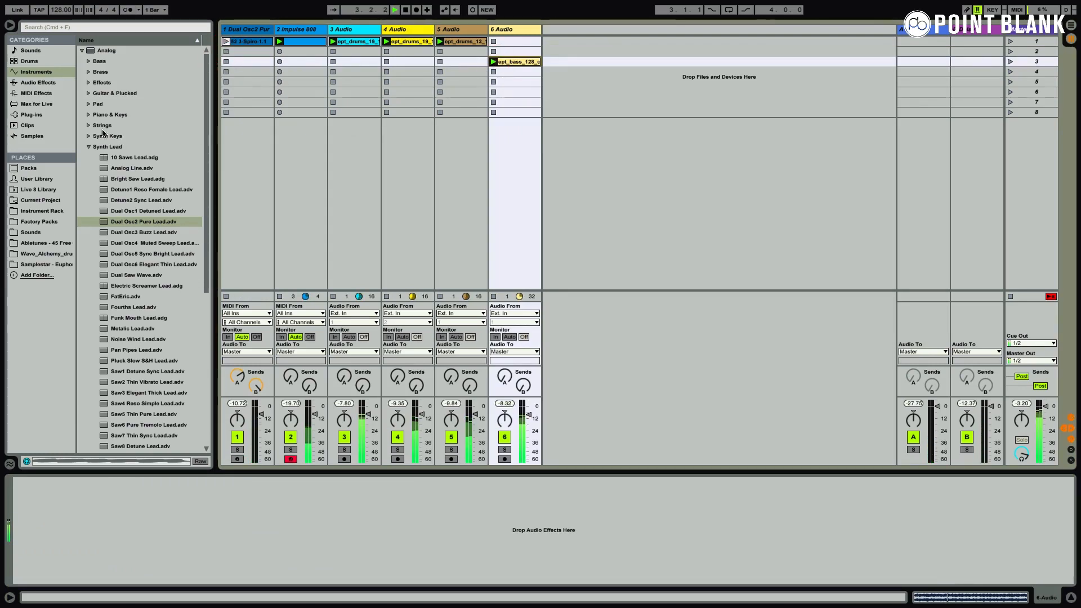
- Add a Compressor to bass track 6 and enable its sidechain with 3-Audio as the input
{"action": "left_click", "coordinate": [35, 82]}
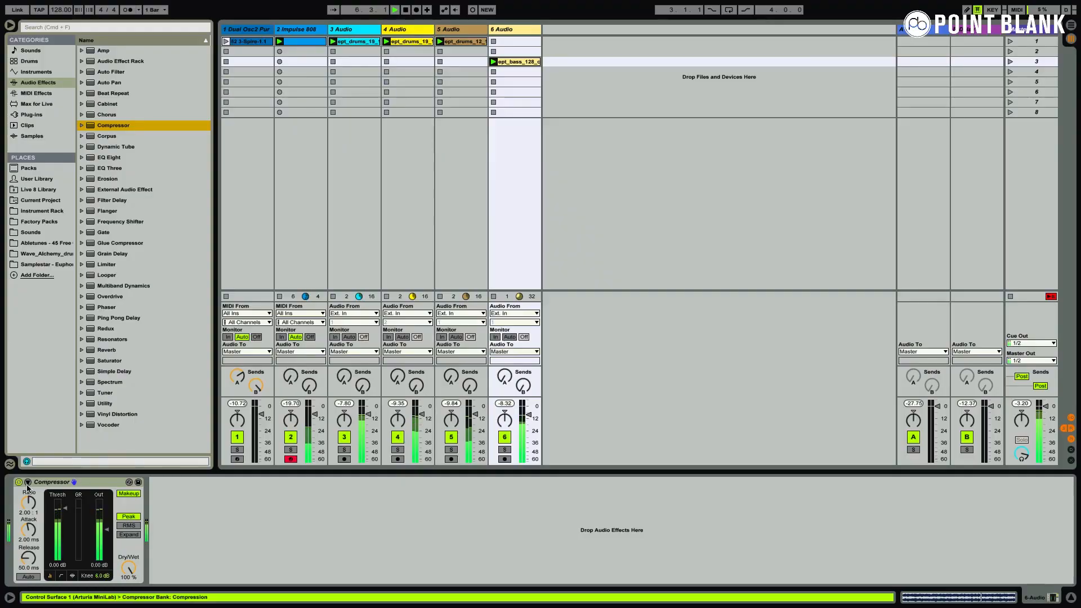
{"action": "left_click", "coordinate": [27, 484]}
{"action": "left_click", "coordinate": [37, 493]}
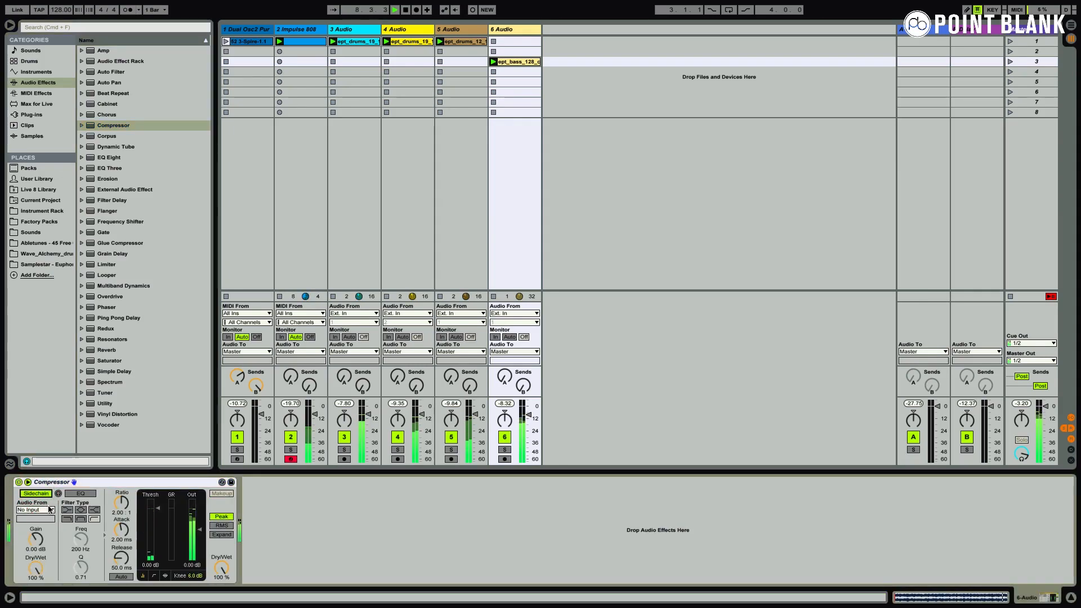
{"action": "left_click", "coordinate": [50, 510]}
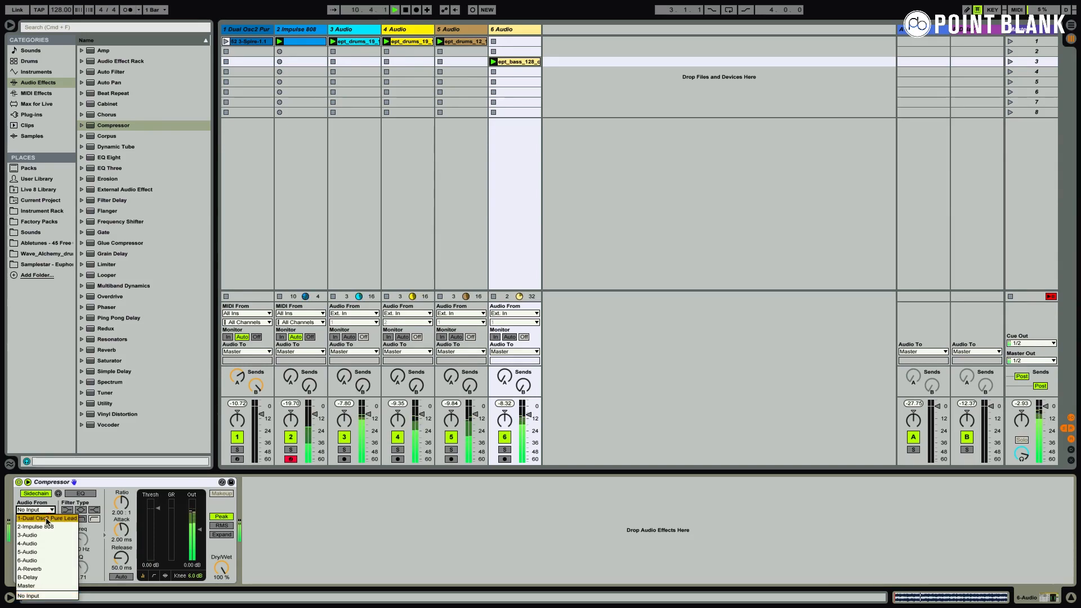
{"action": "left_click", "coordinate": [36, 535]}
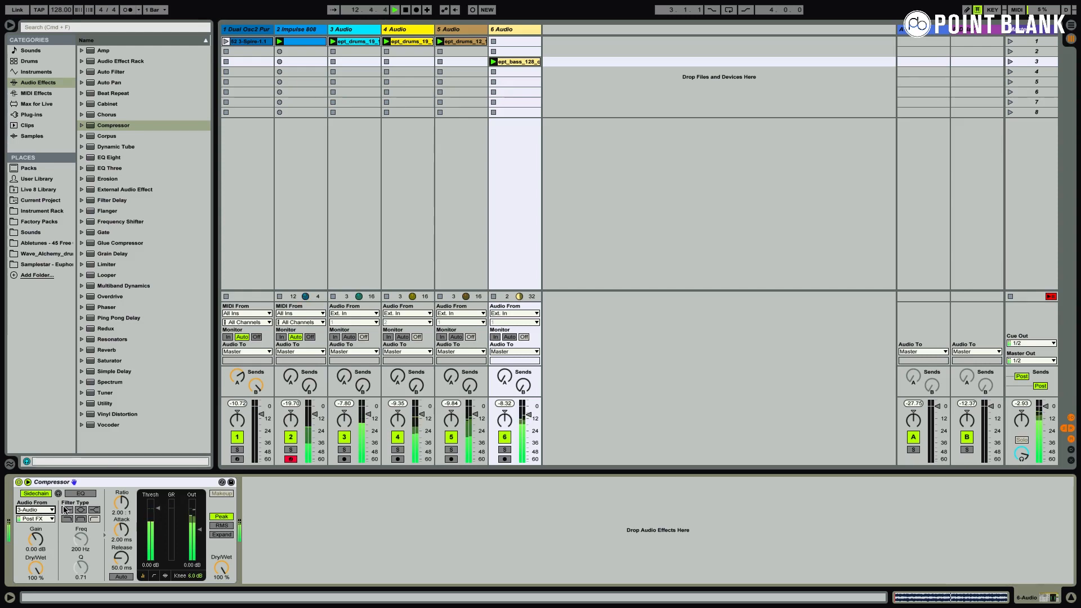
- Set the bass compressor's ratio to about 3.9:1, attack to 0.16 ms and threshold to -29.0 dB
{"action": "left_click", "coordinate": [118, 510]}
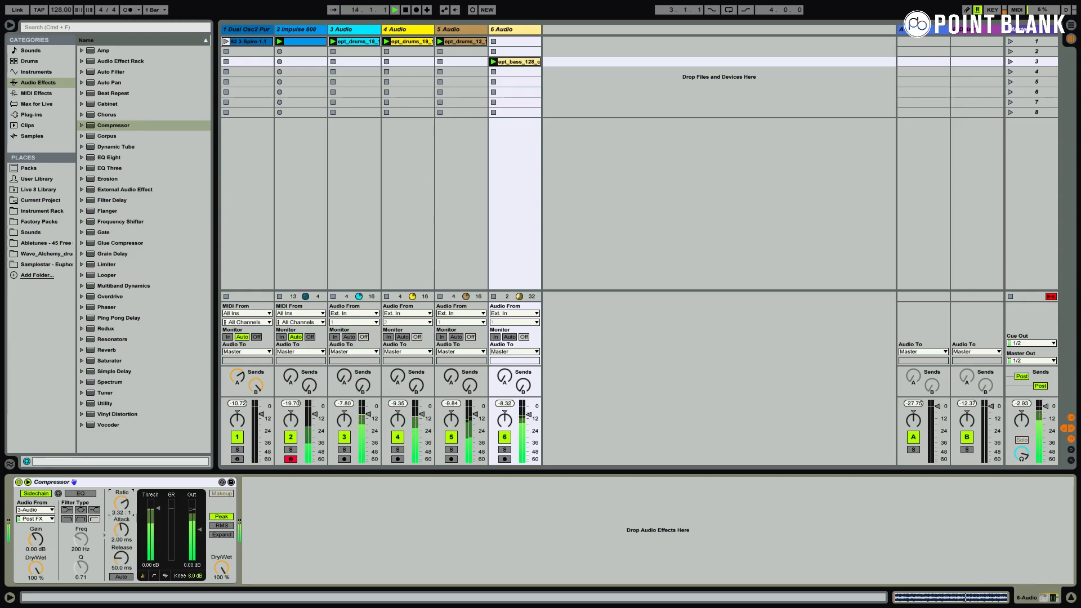
{"action": "left_click_drag", "start_coordinate": [121, 503], "coordinate": [120, 549]}
{"action": "left_click_drag", "start_coordinate": [121, 530], "coordinate": [121, 528]}
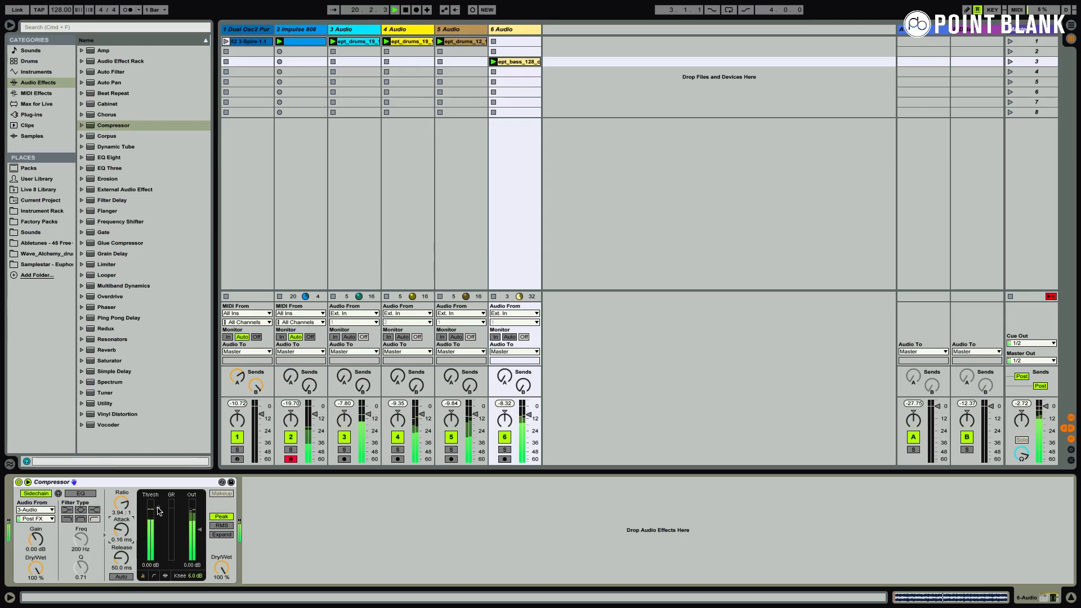
{"action": "left_click_drag", "start_coordinate": [158, 509], "coordinate": [157, 543]}
{"action": "left_click_drag", "start_coordinate": [158, 545], "coordinate": [158, 543]}
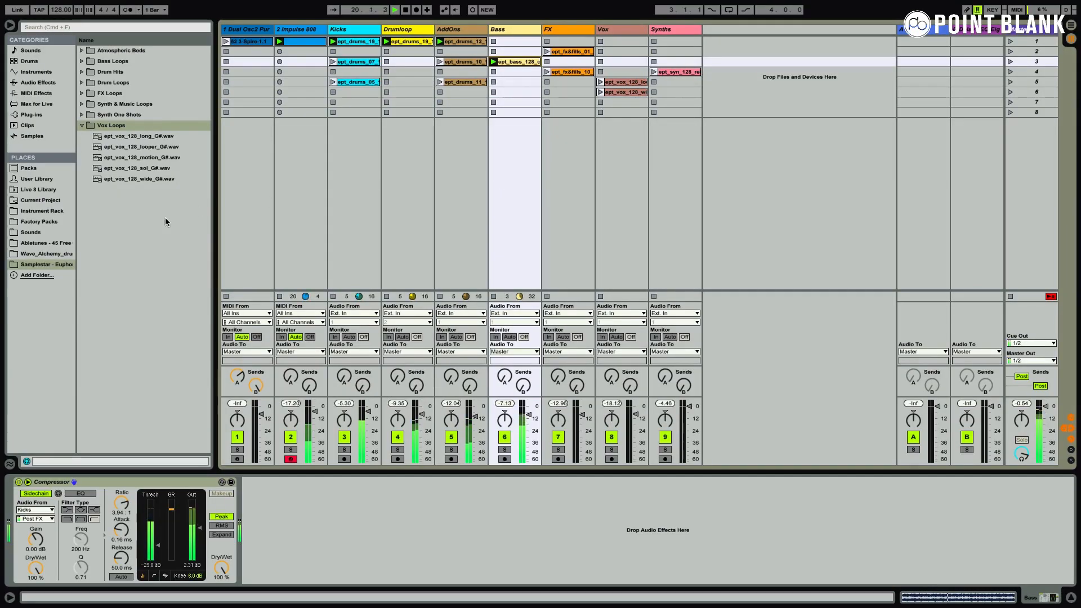
- Try the Kicks clip in scene 5, return to the scene 1 kick and launch the AddOns clip in scene 3
{"action": "left_click", "coordinate": [332, 83]}
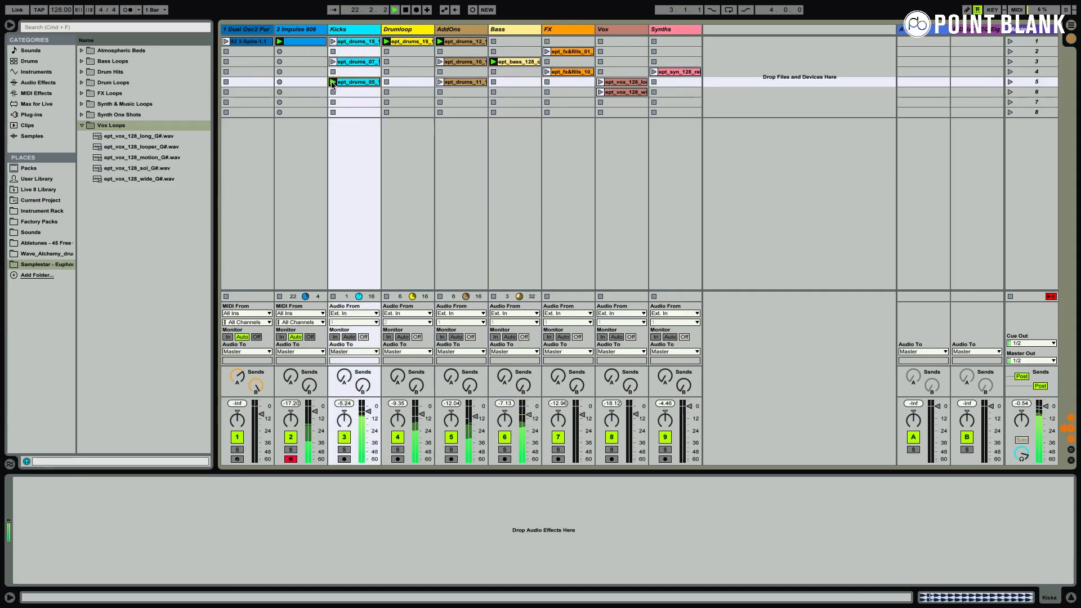
{"action": "left_click", "coordinate": [333, 41]}
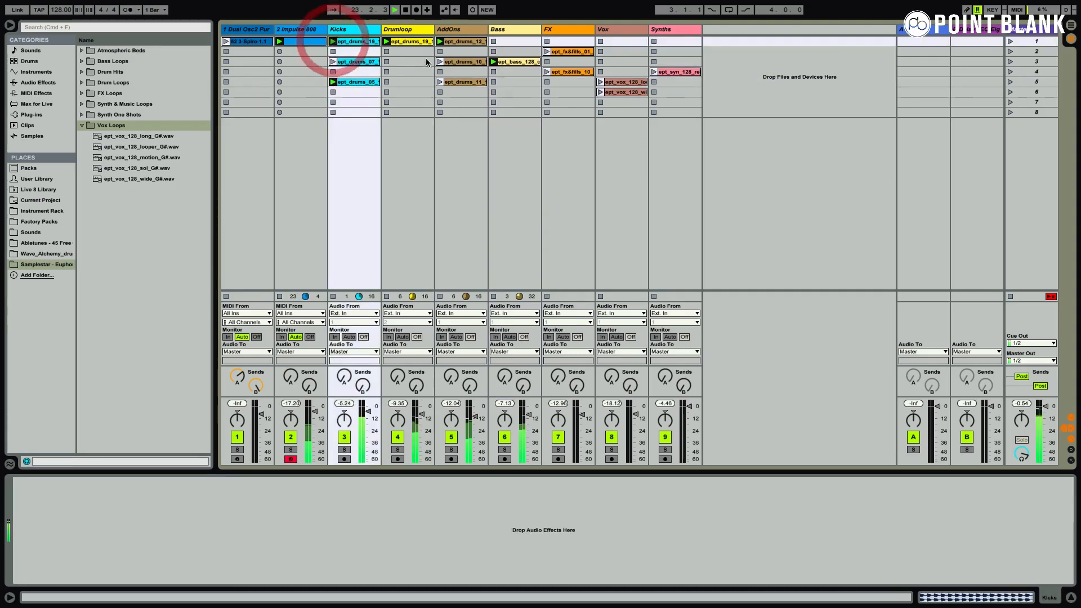
{"action": "left_click", "coordinate": [439, 61]}
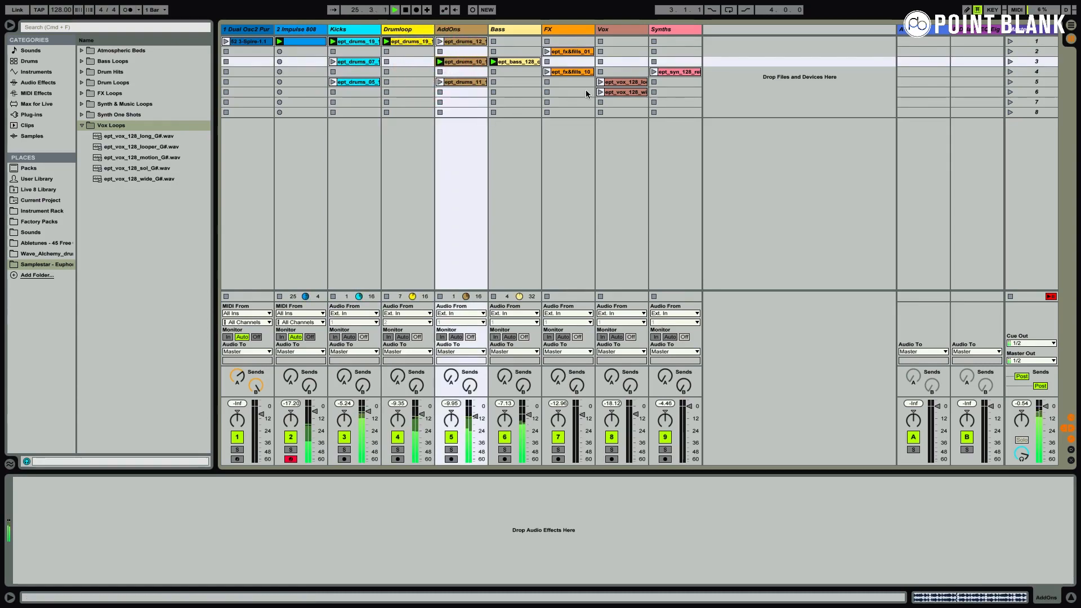
- Launch the Vox clip in scene 6, the Dual Osc2 synth clip in scene 1 and the FX clip in scene 4
{"action": "left_click", "coordinate": [600, 91]}
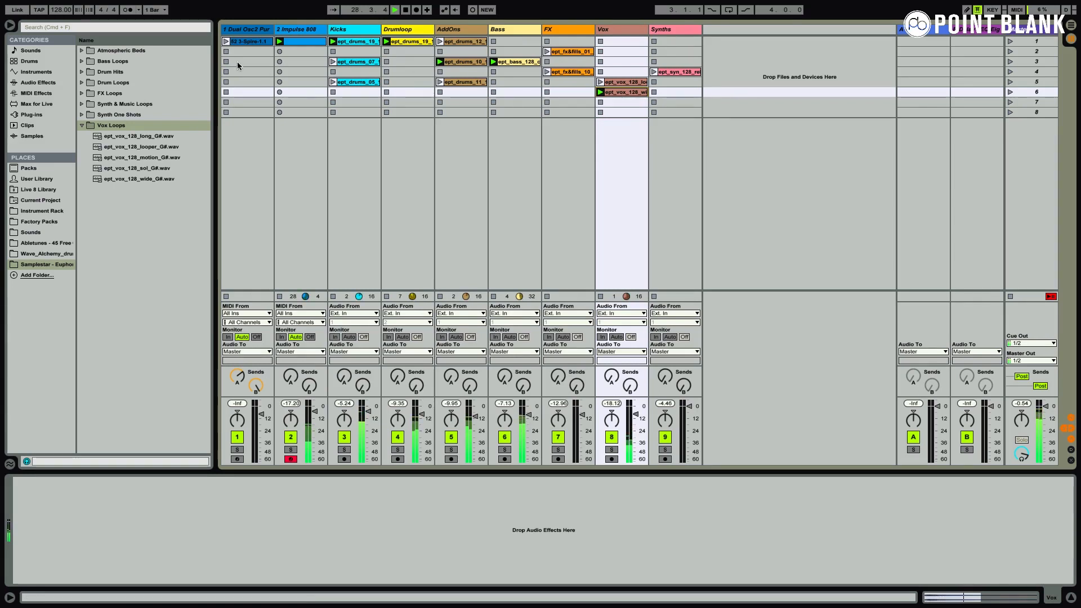
{"action": "left_click", "coordinate": [226, 42]}
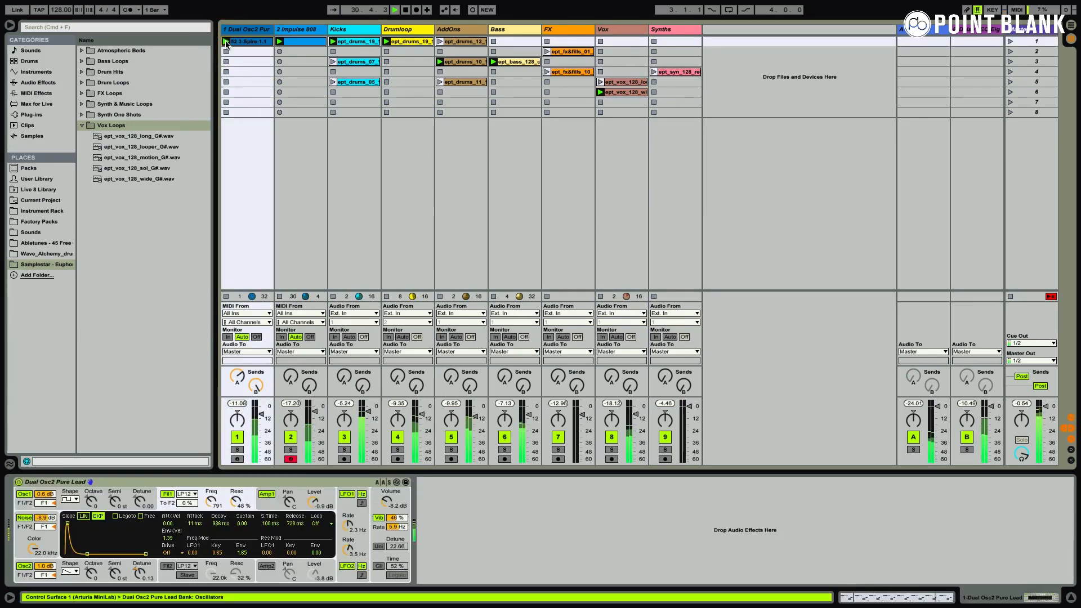
{"action": "left_click", "coordinate": [546, 73]}
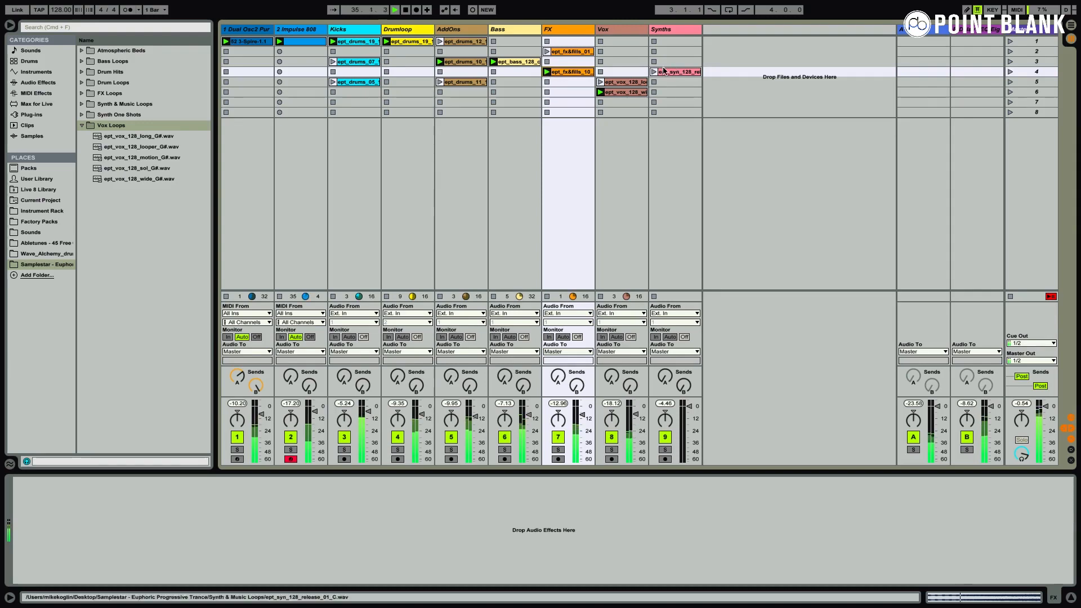
- Stop playback, select the ept_vox_128_wide_G#.wav clip in scene 6 and replay the combined clips
{"action": "key", "text": "space"}
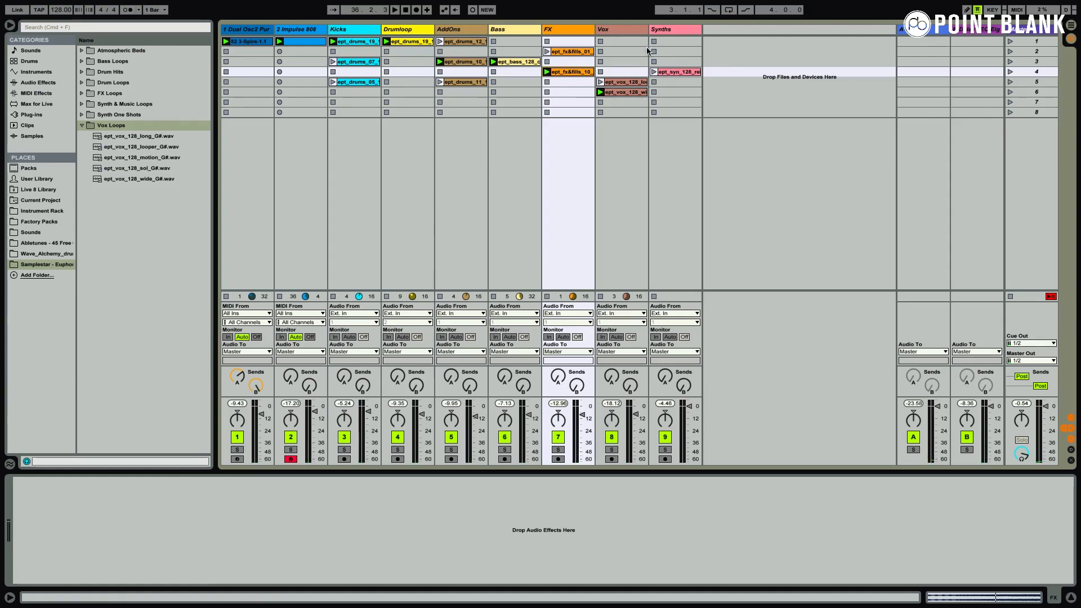
{"action": "left_click", "coordinate": [629, 93]}
{"action": "key", "text": "space"}
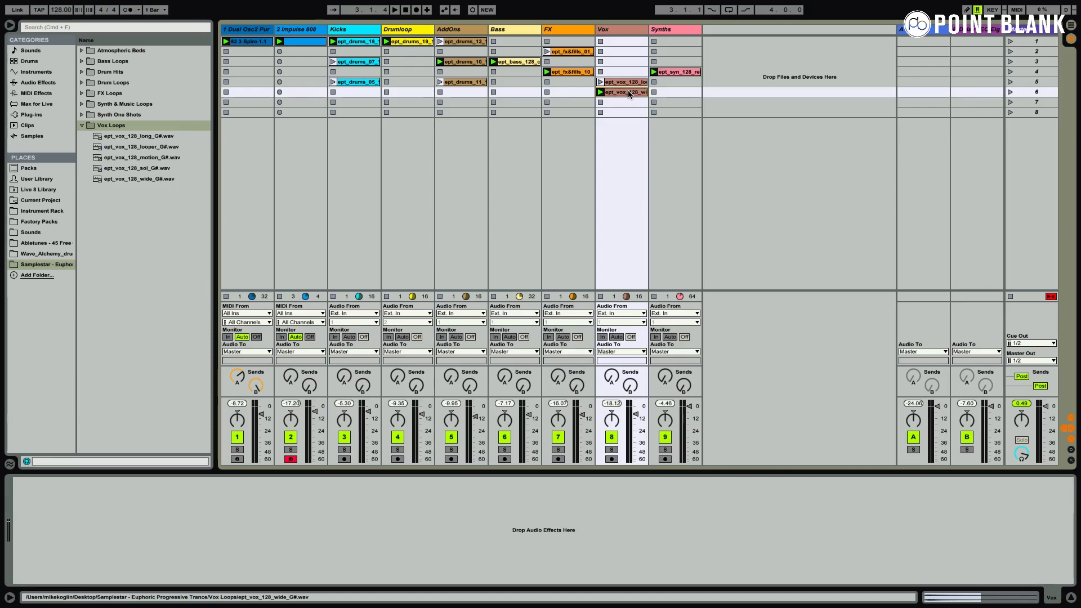
- Capture the playing clips into a new scene and copy that scene's clips to the start of the Arrangement
{"action": "key", "text": "super+shift+i"}
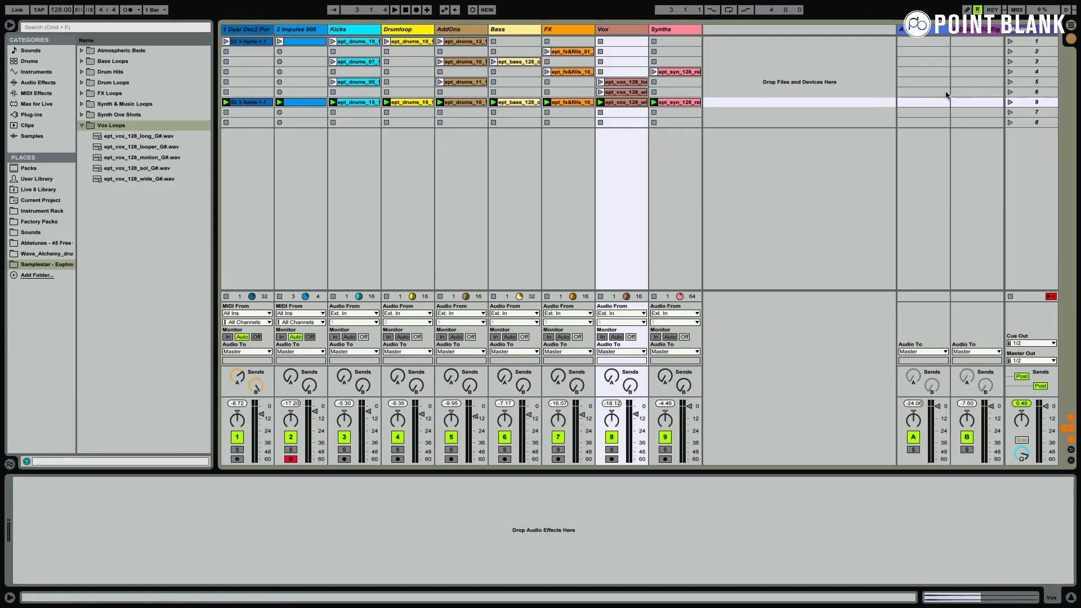
{"action": "left_click", "coordinate": [1010, 102]}
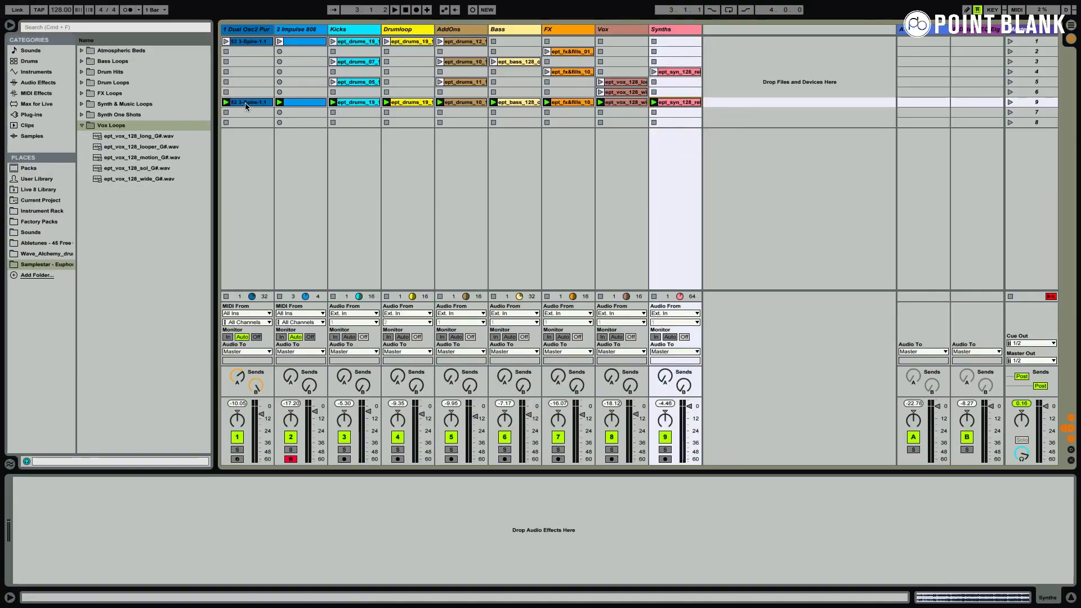
{"action": "left_click", "coordinate": [245, 103]}
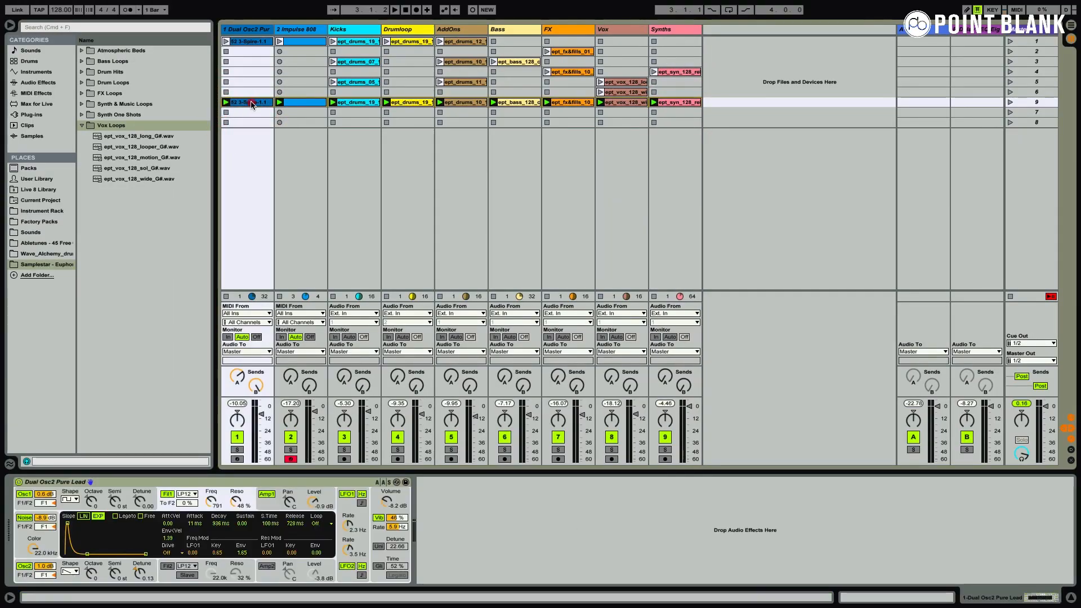
{"action": "key", "text": "Tab"}
{"action": "left_click_drag", "start_coordinate": [251, 102], "coordinate": [222, 100]}
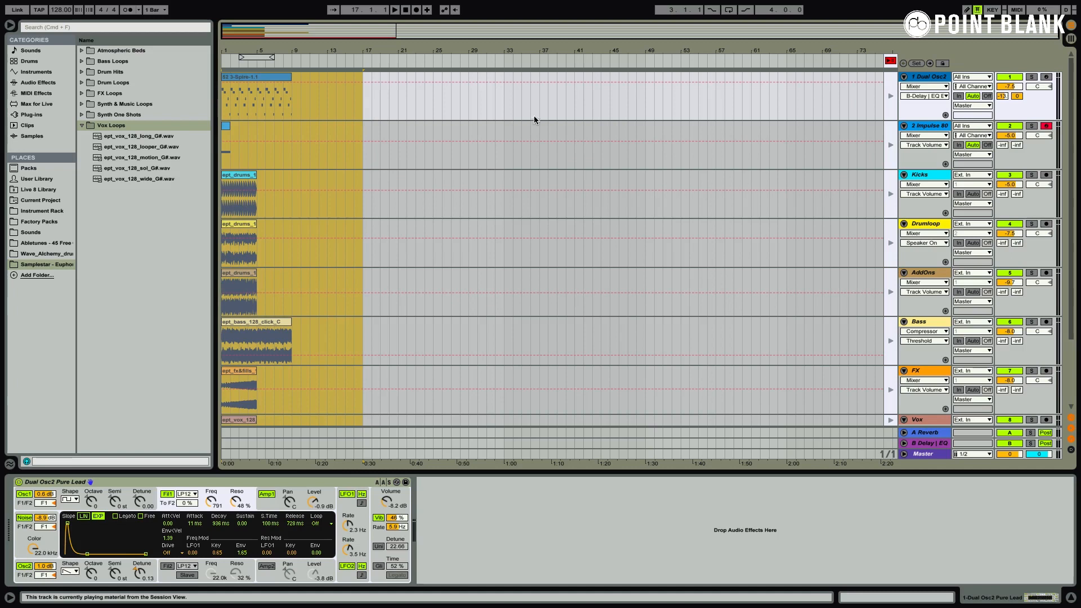
- Switch playback back to the Arrangement and play it from bar 1 with the Dual Osc2, FX and Vox tracks deactivated
{"action": "left_click", "coordinate": [890, 62]}
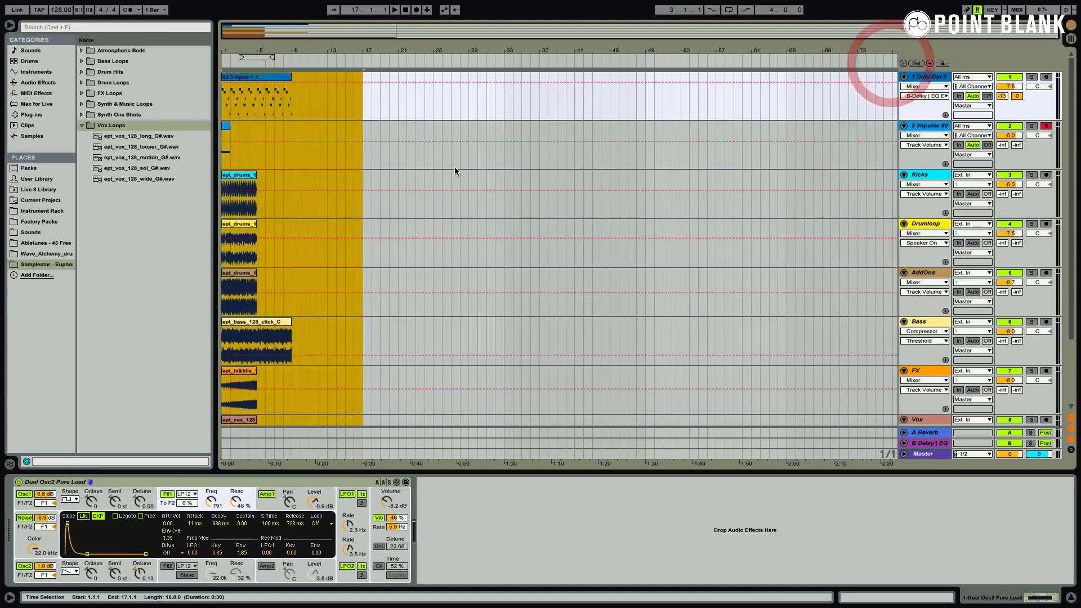
{"action": "left_click_drag", "start_coordinate": [227, 48], "coordinate": [227, 105]}
{"action": "key", "text": "space"}
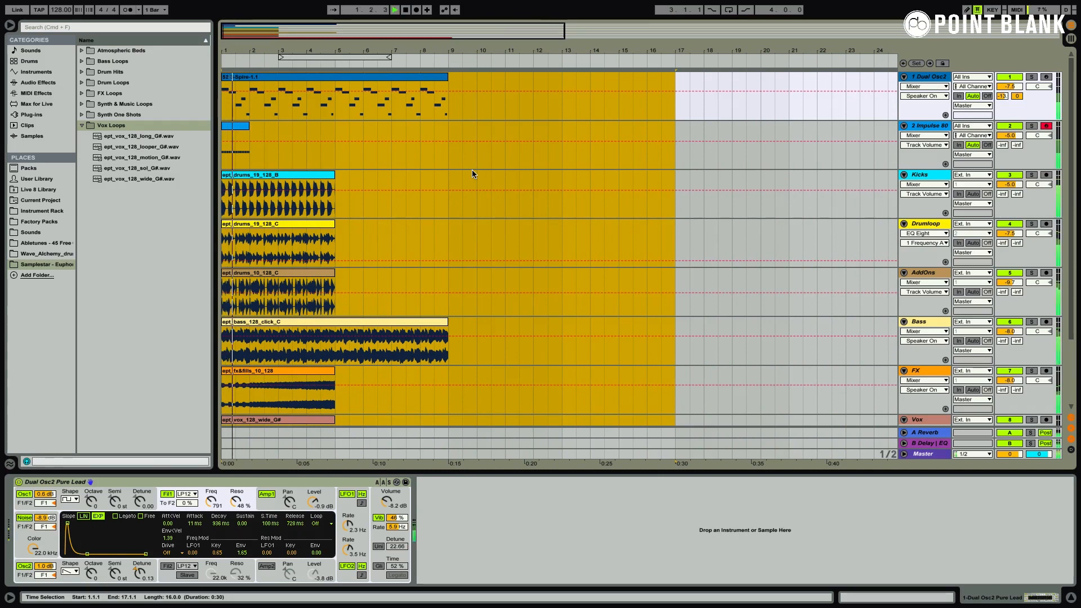
{"action": "left_click", "coordinate": [1004, 77]}
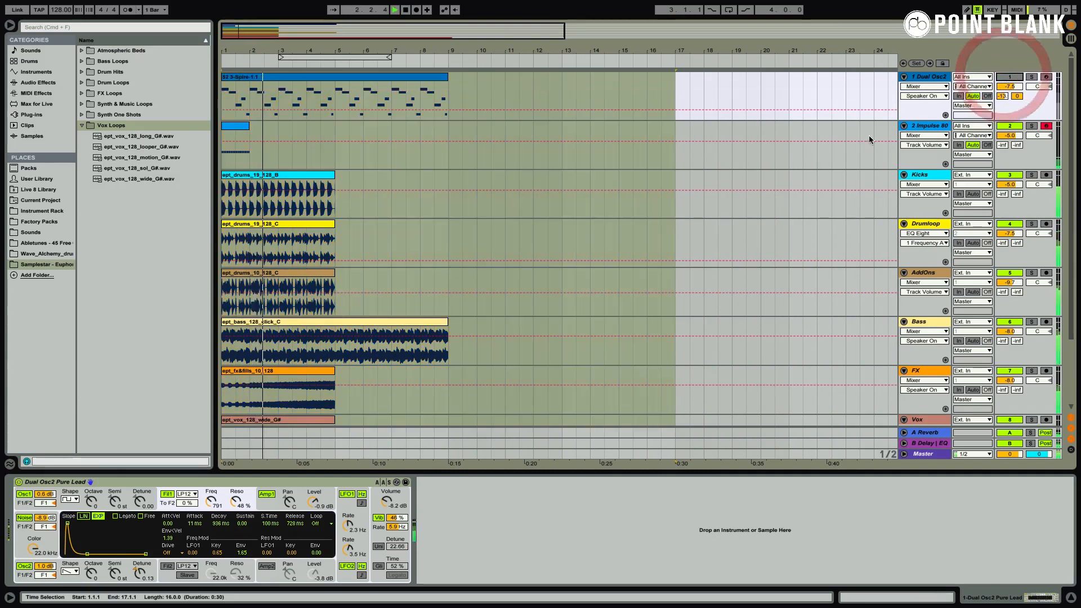
{"action": "left_click", "coordinate": [1009, 370]}
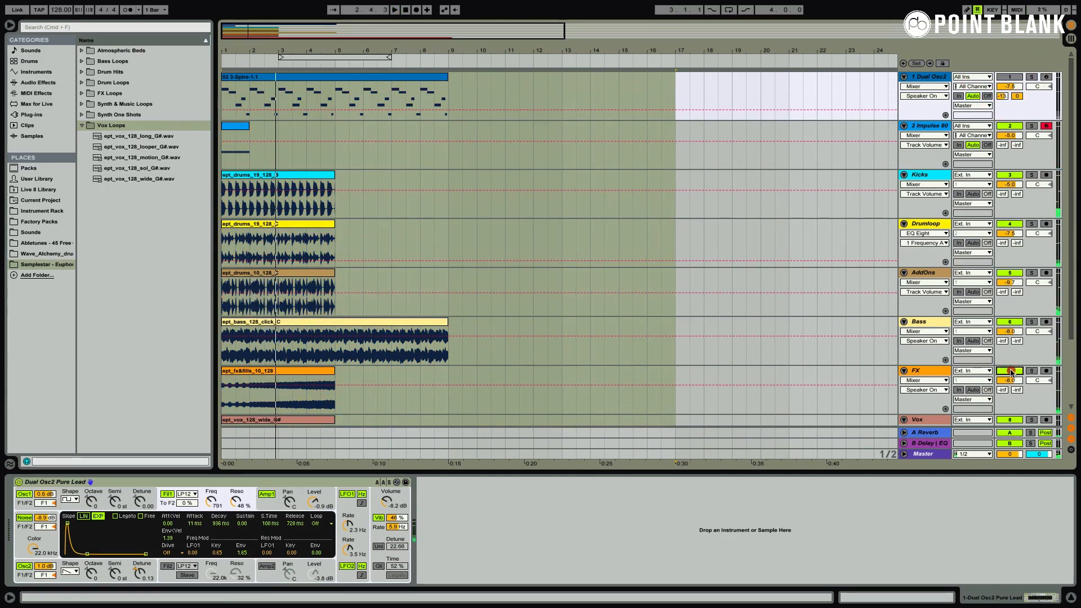
{"action": "left_click", "coordinate": [1007, 419]}
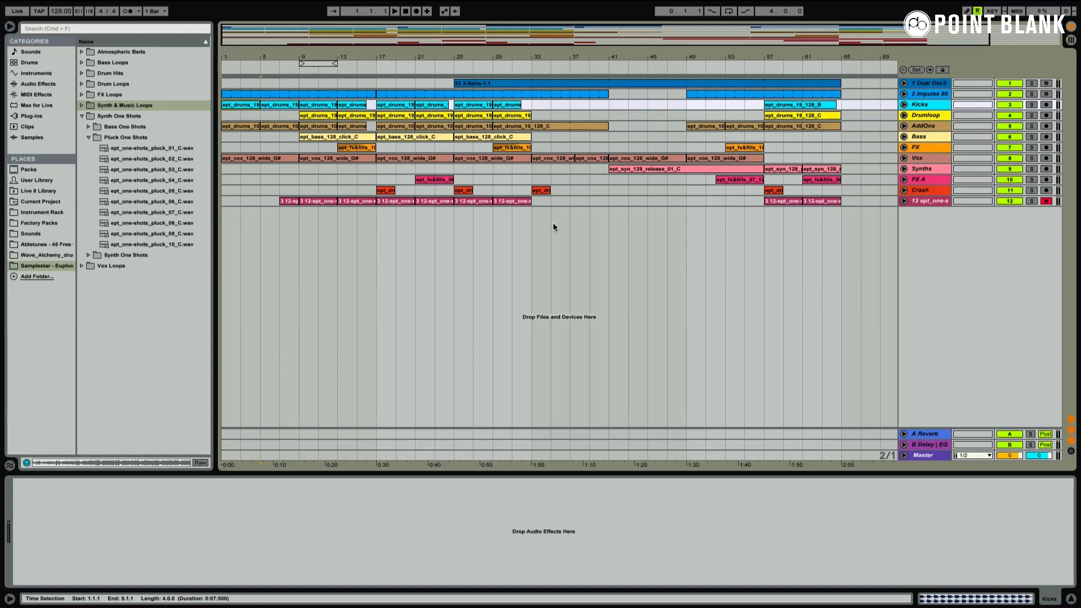
- Play the full arrangement from the start and inspect the opening Vox clip and the pluck one-shot clip at bar 7
{"action": "key", "text": "space"}
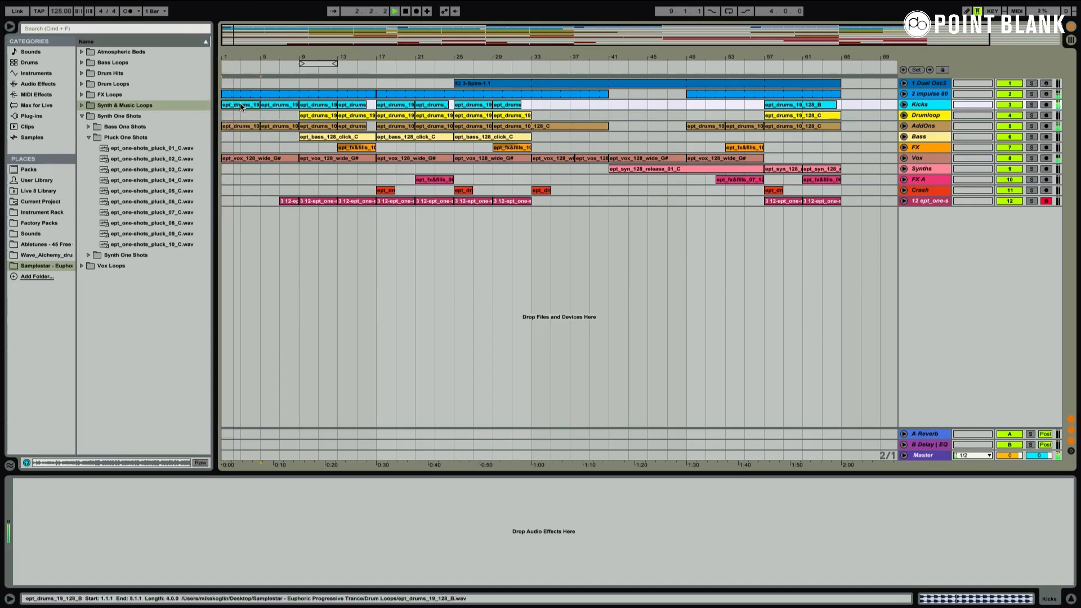
{"action": "left_click", "coordinate": [265, 159]}
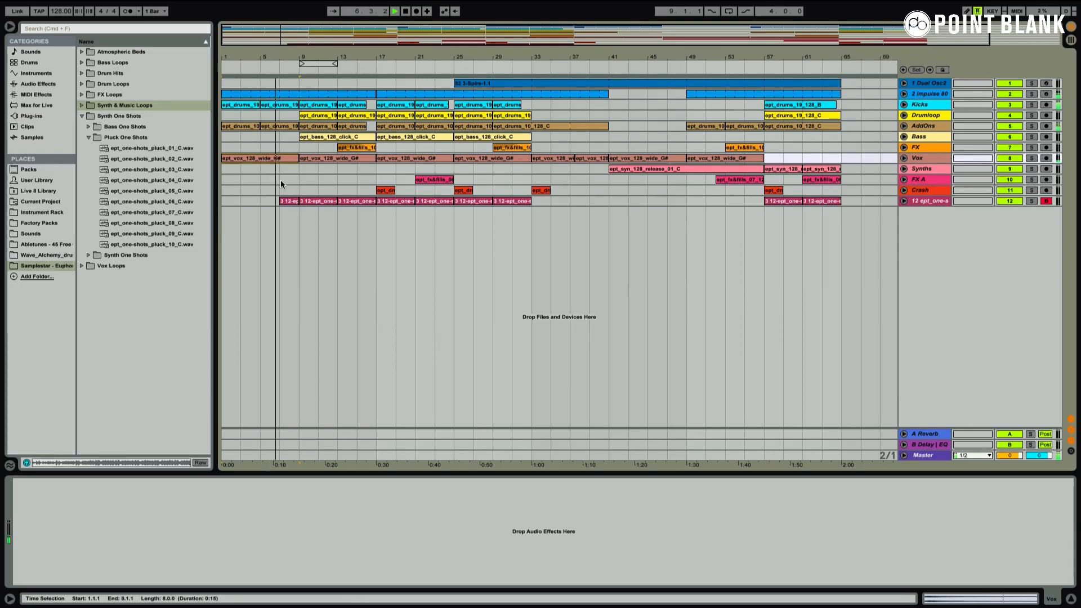
{"action": "left_click", "coordinate": [289, 200]}
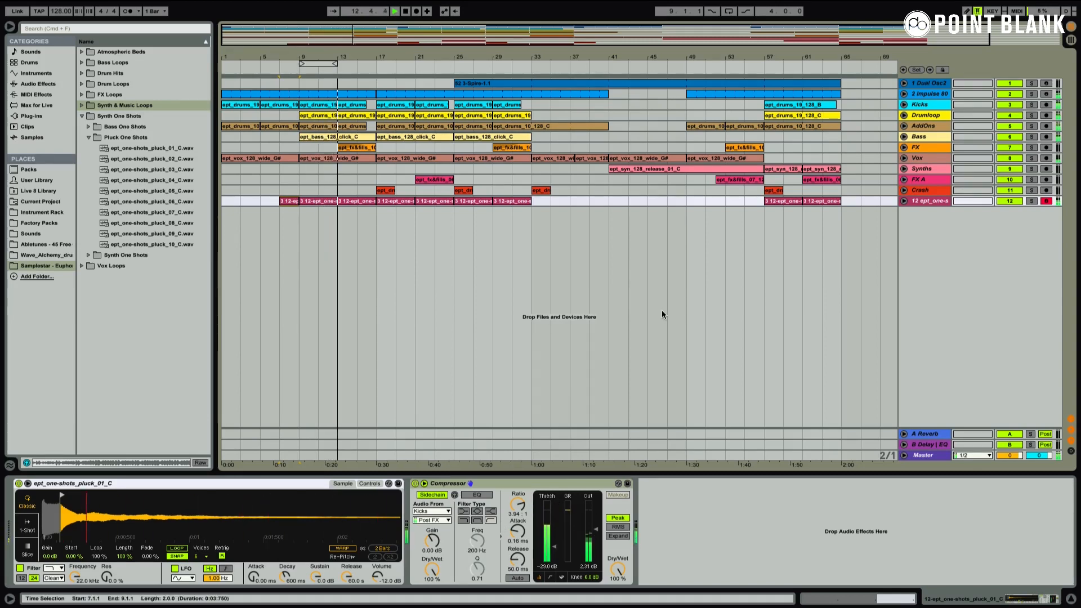
- Unfold the Bass track and select its first clip to examine the EQ Eight frequency automation and devices
{"action": "left_click", "coordinate": [903, 137]}
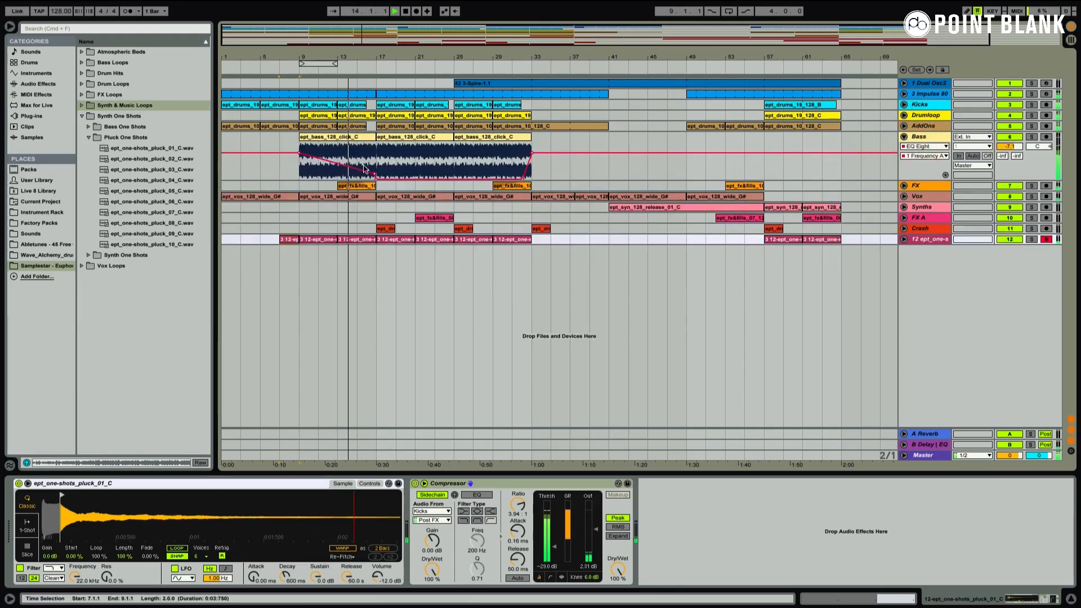
{"action": "left_click", "coordinate": [341, 141]}
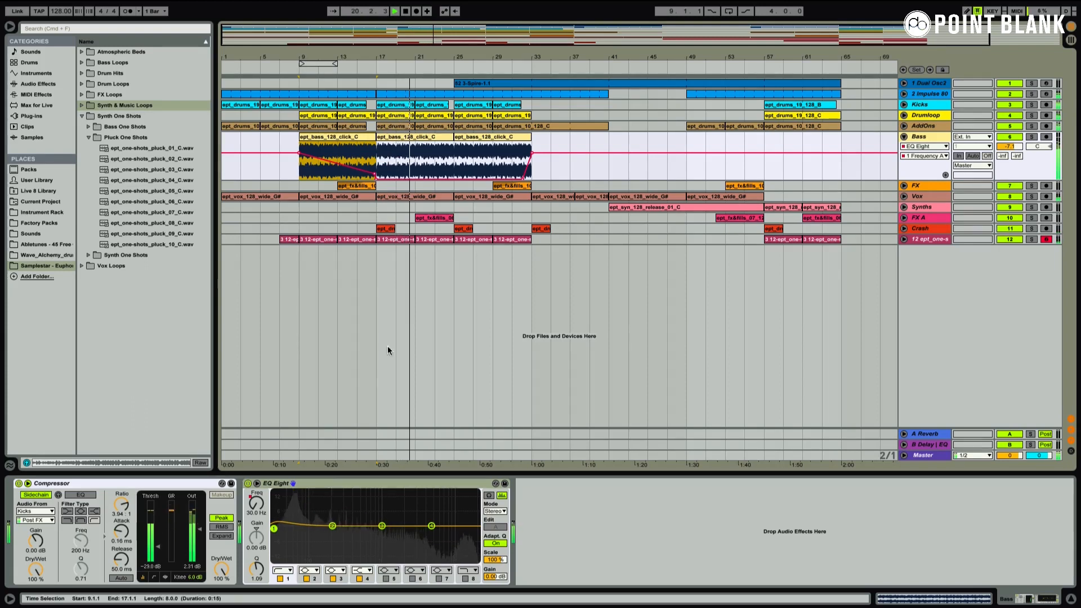
{"action": "left_click_drag", "start_coordinate": [371, 56], "coordinate": [536, 104]}
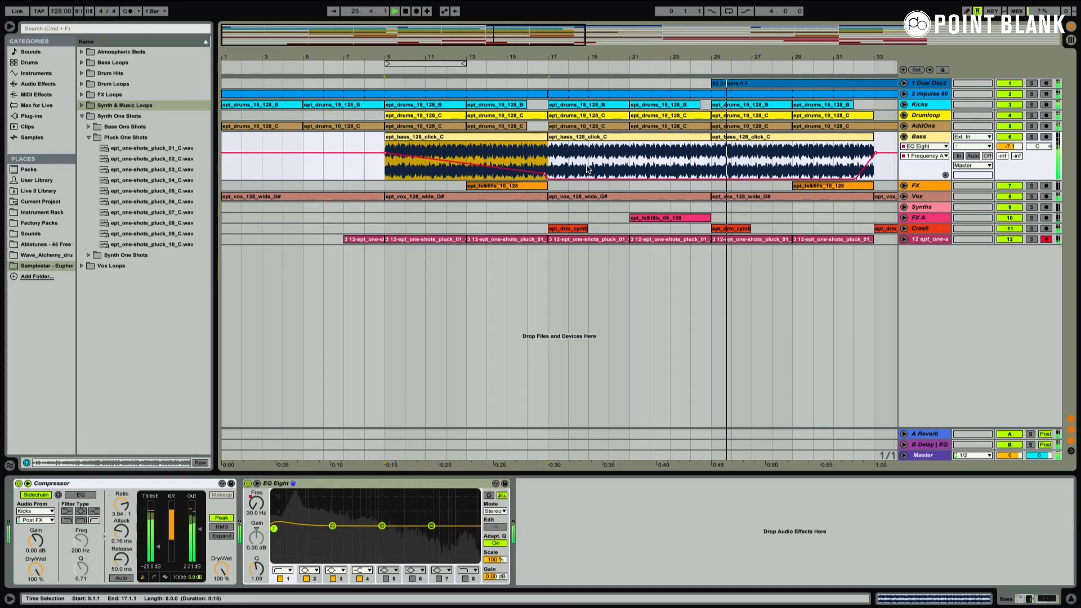
- Unfold the Dual Osc2 track and select its clip to examine the F1 Freq filter automation across the arrangement
{"action": "left_click", "coordinate": [904, 84]}
{"action": "left_click", "coordinate": [849, 82]}
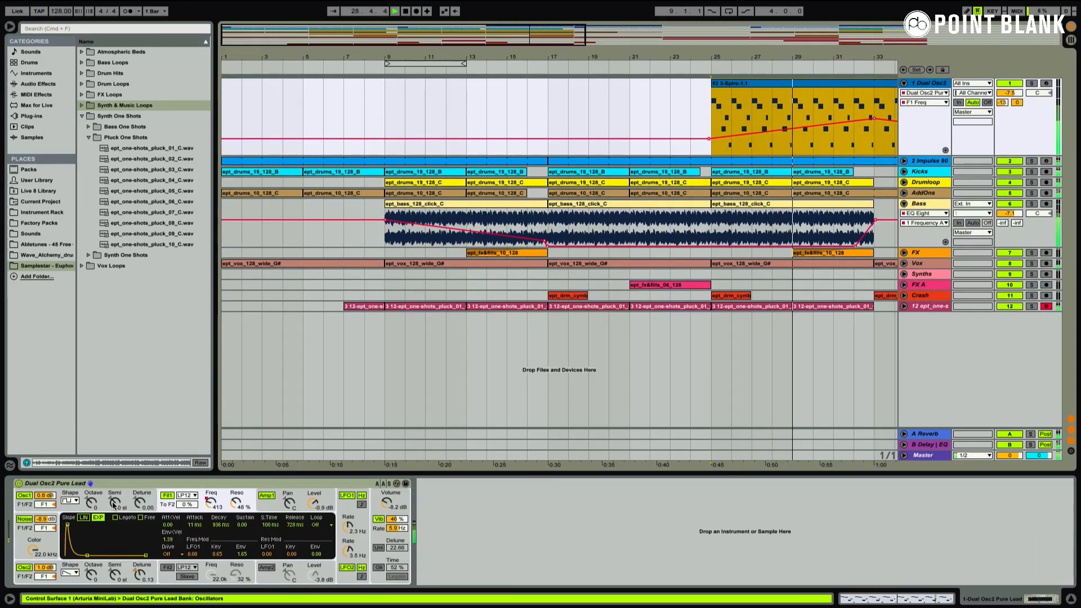
{"action": "left_click_drag", "start_coordinate": [867, 57], "coordinate": [540, 50]}
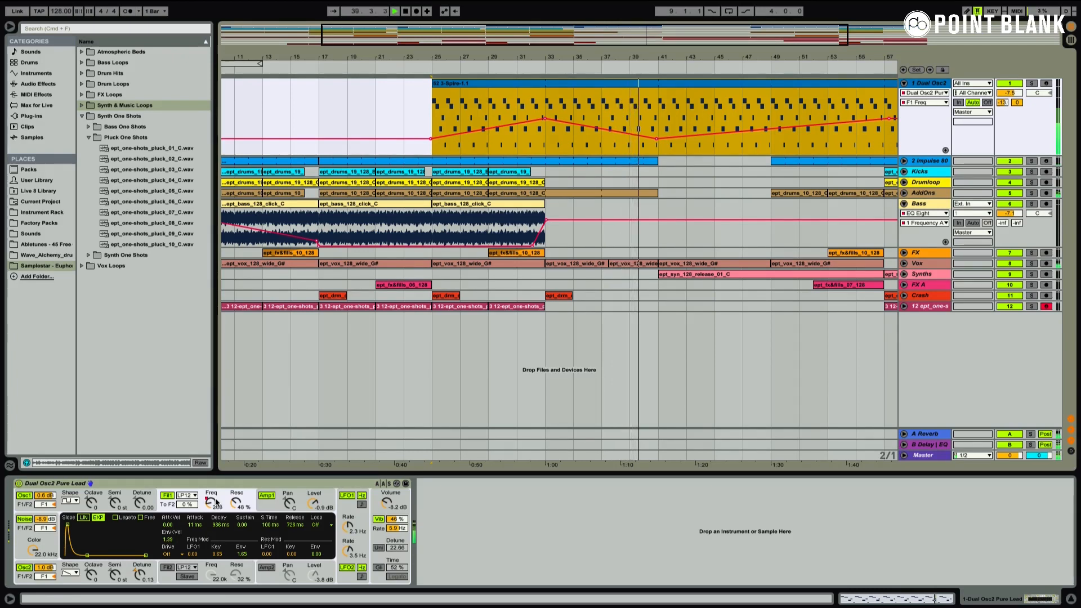
- Select the FX clip at bar 29, and locate the ept_syn_128_release_01_C clip's source file in the browser
{"action": "left_click", "coordinate": [519, 253]}
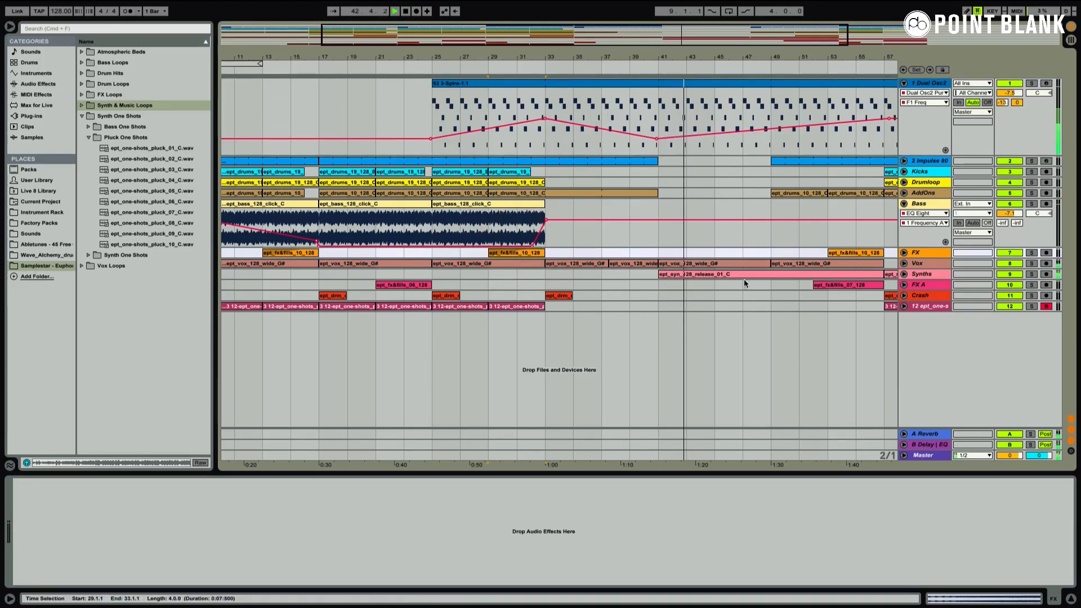
{"action": "left_click", "coordinate": [721, 274]}
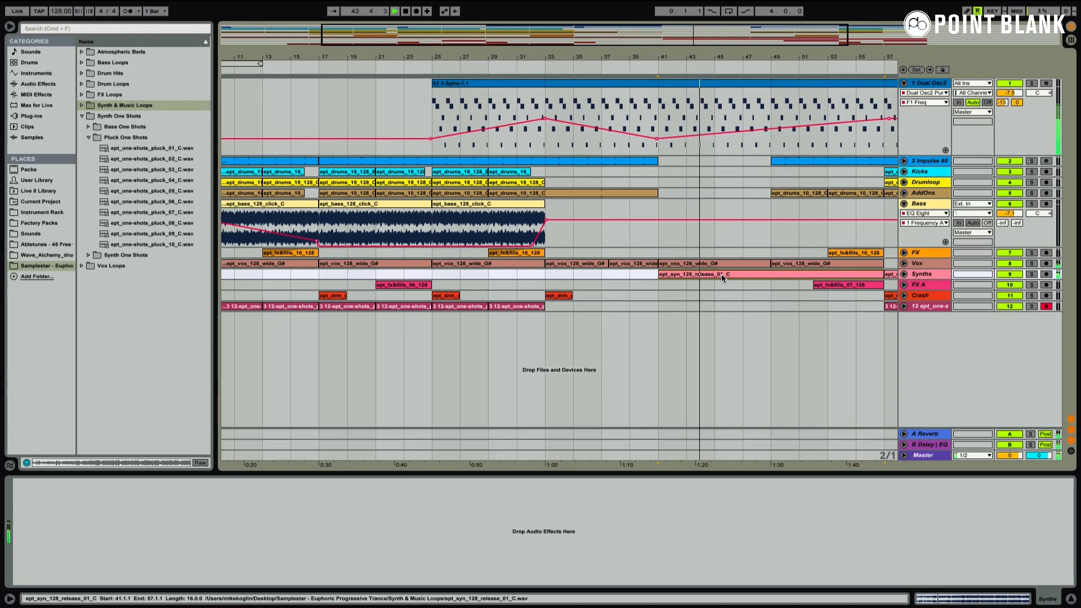
{"action": "right_click", "coordinate": [721, 274]}
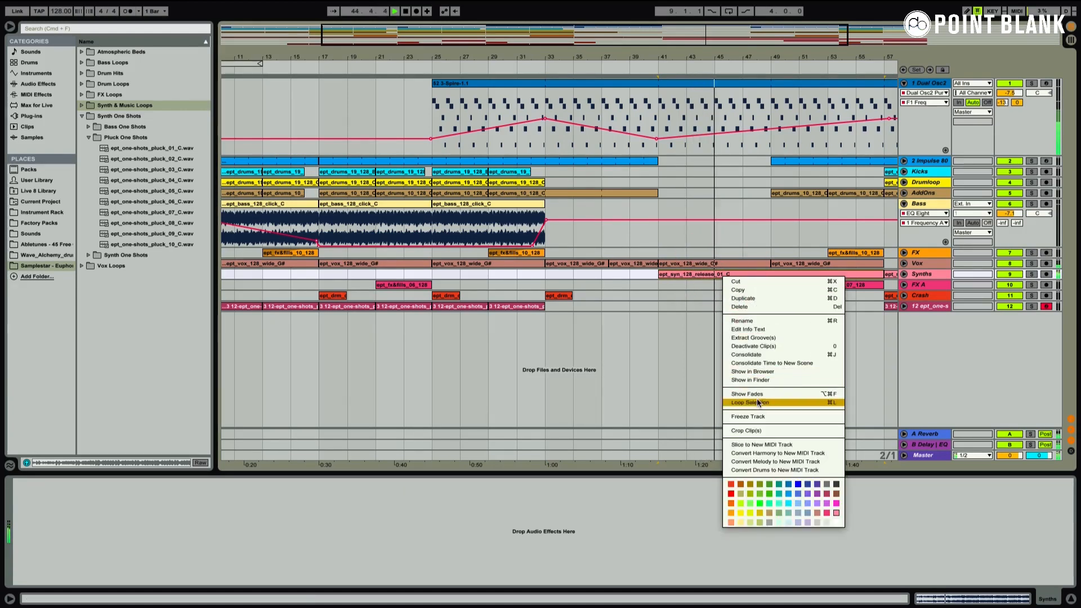
{"action": "left_click", "coordinate": [758, 371]}
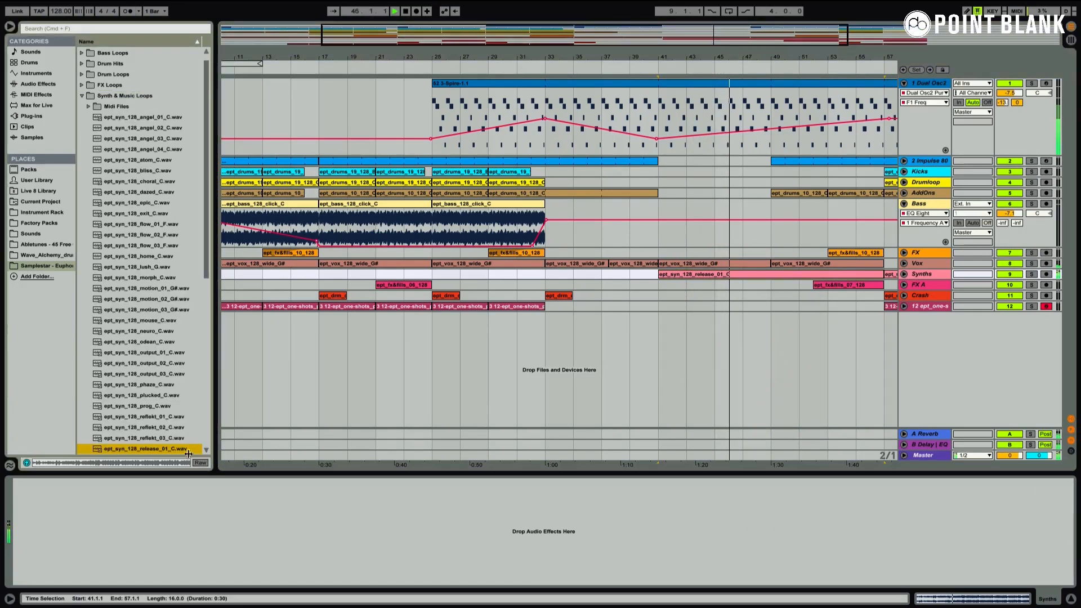
{"action": "scroll", "coordinate": [146, 403], "scroll_direction": "down", "scroll_amount": 3}
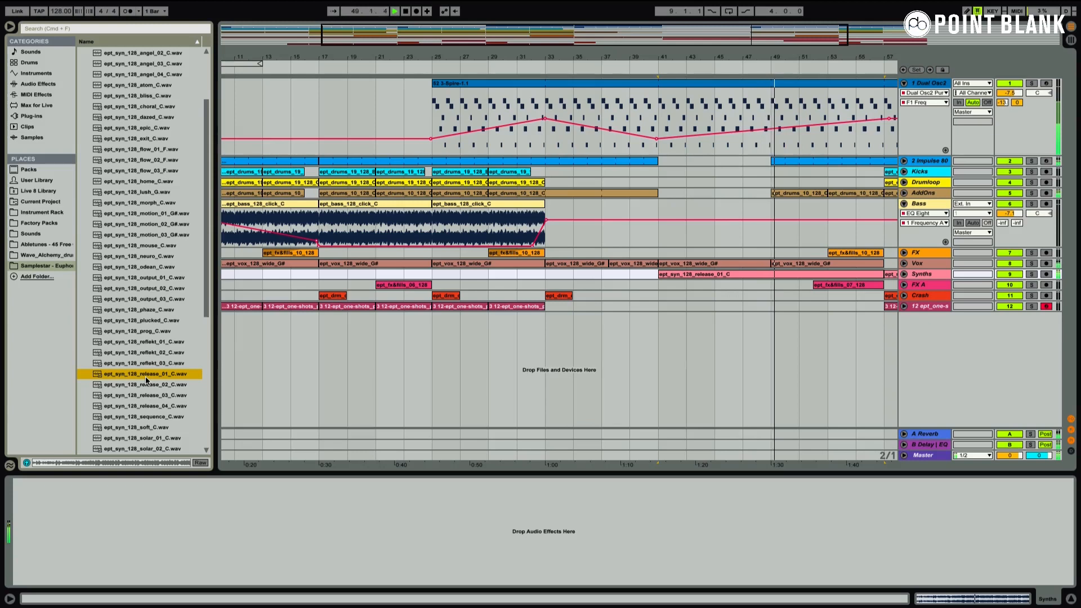
- Unfold the AddOns, Drumloop and Impulse 808 tracks and select the Impulse clip at bar 49 to view its devices
{"action": "scroll", "coordinate": [781, 239], "scroll_direction": "right", "scroll_amount": 5}
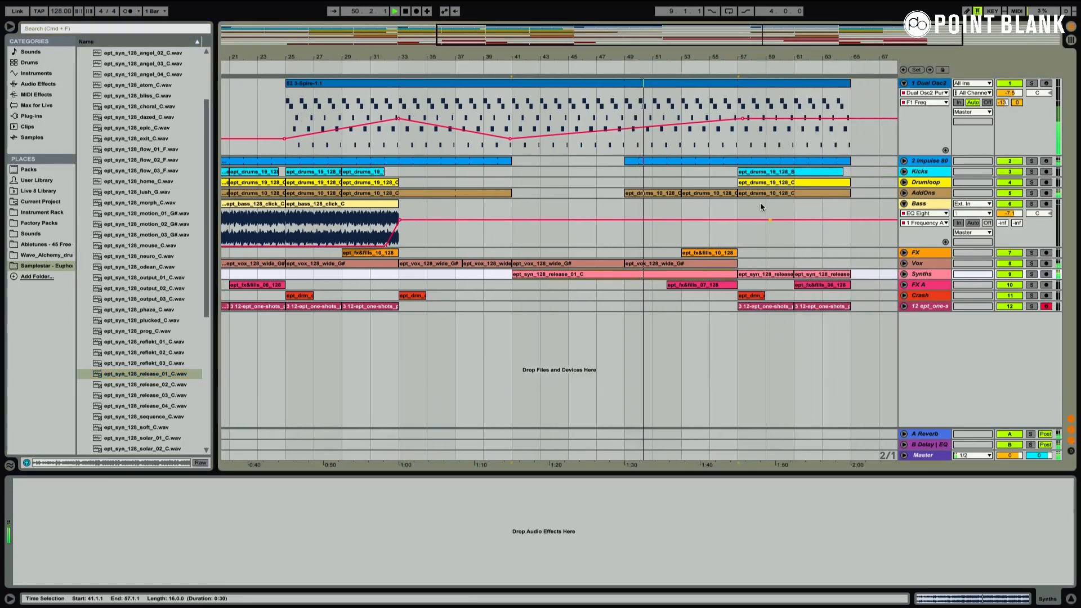
{"action": "left_click", "coordinate": [903, 193]}
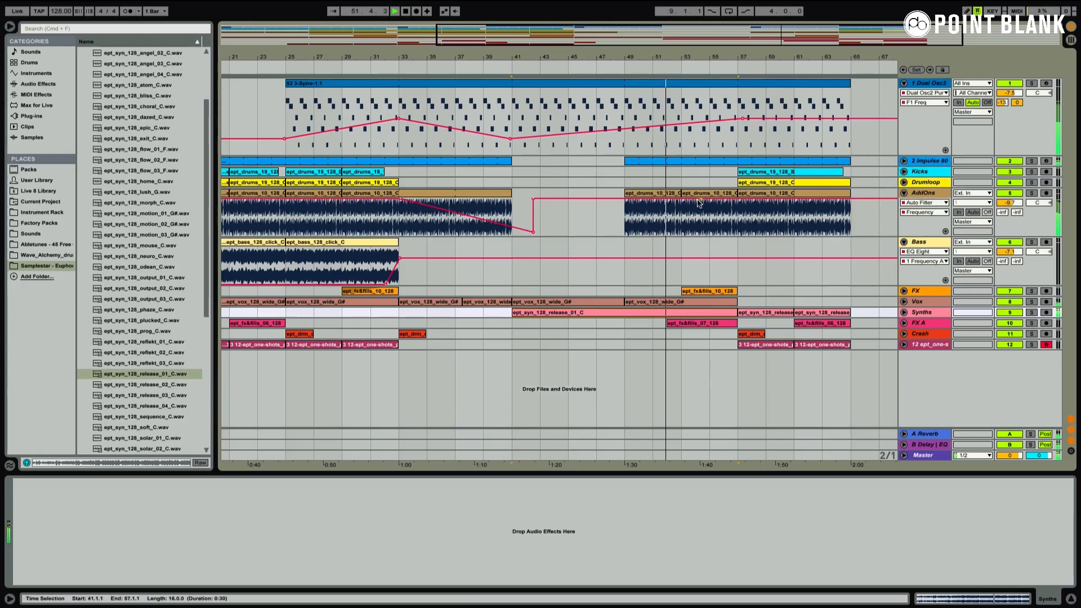
{"action": "left_click", "coordinate": [903, 181]}
{"action": "left_click", "coordinate": [904, 160]}
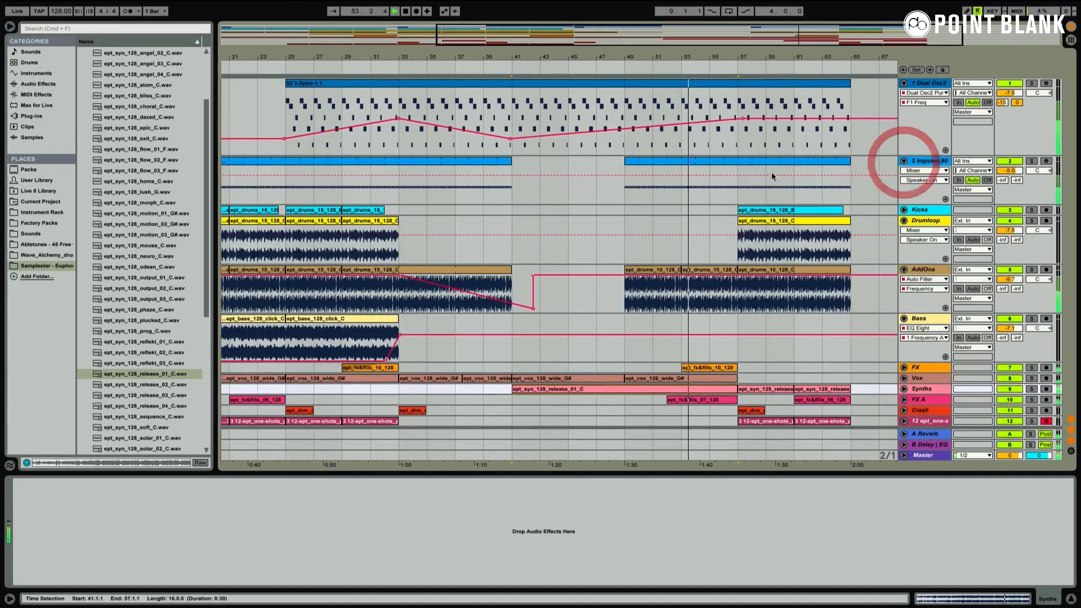
{"action": "left_click", "coordinate": [675, 160]}
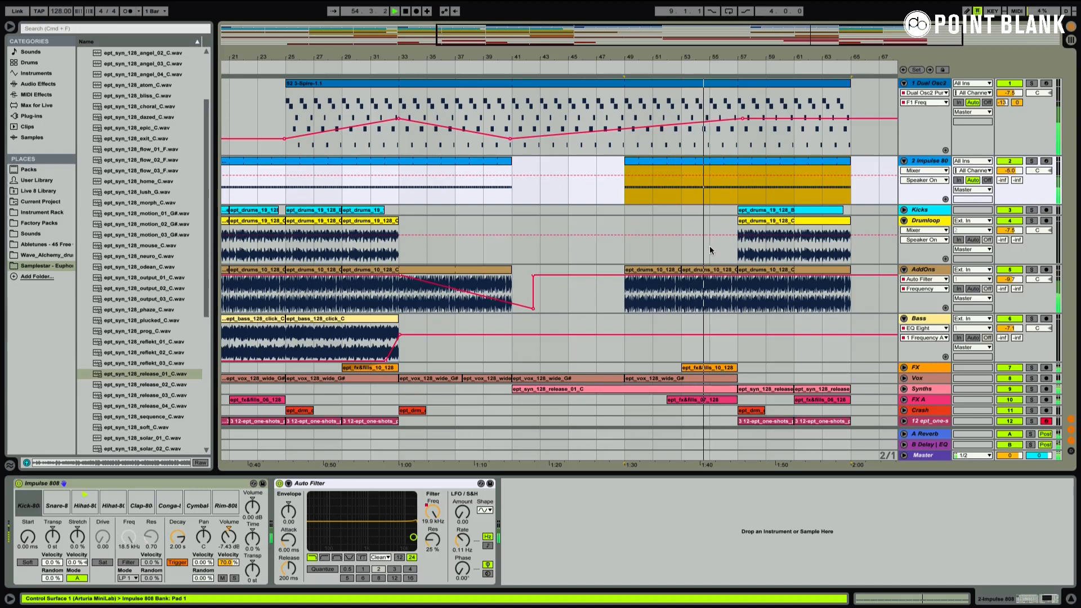